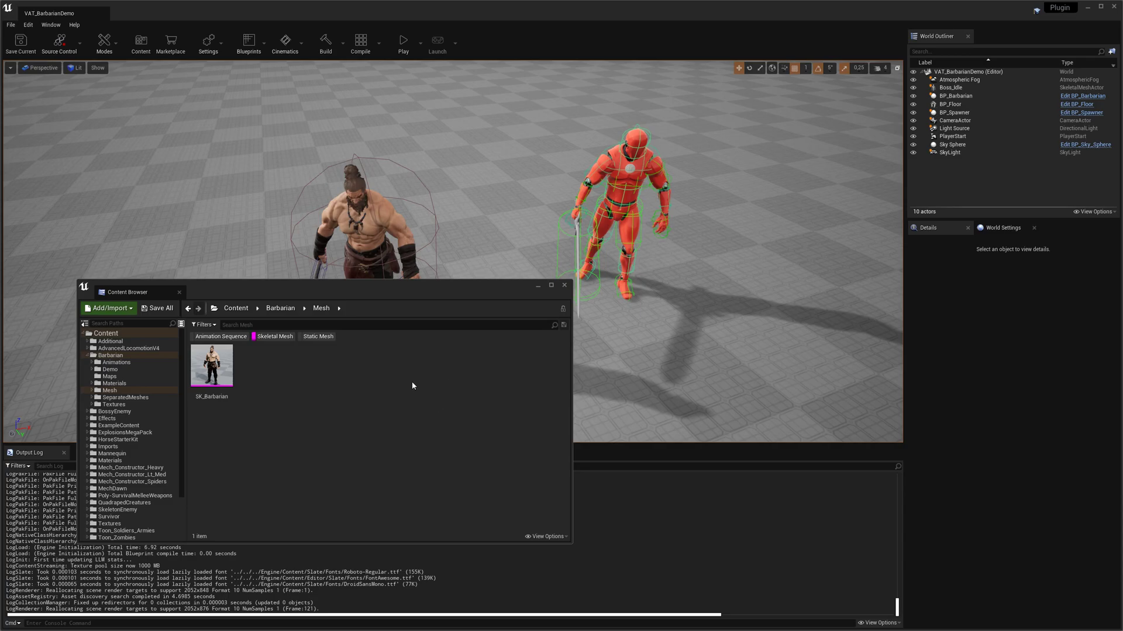
- Open the SK_Barbarian skeletal mesh and show its Bound and Pre-skinned Bounds in the preview
{"action": "left_click", "coordinate": [215, 372]}
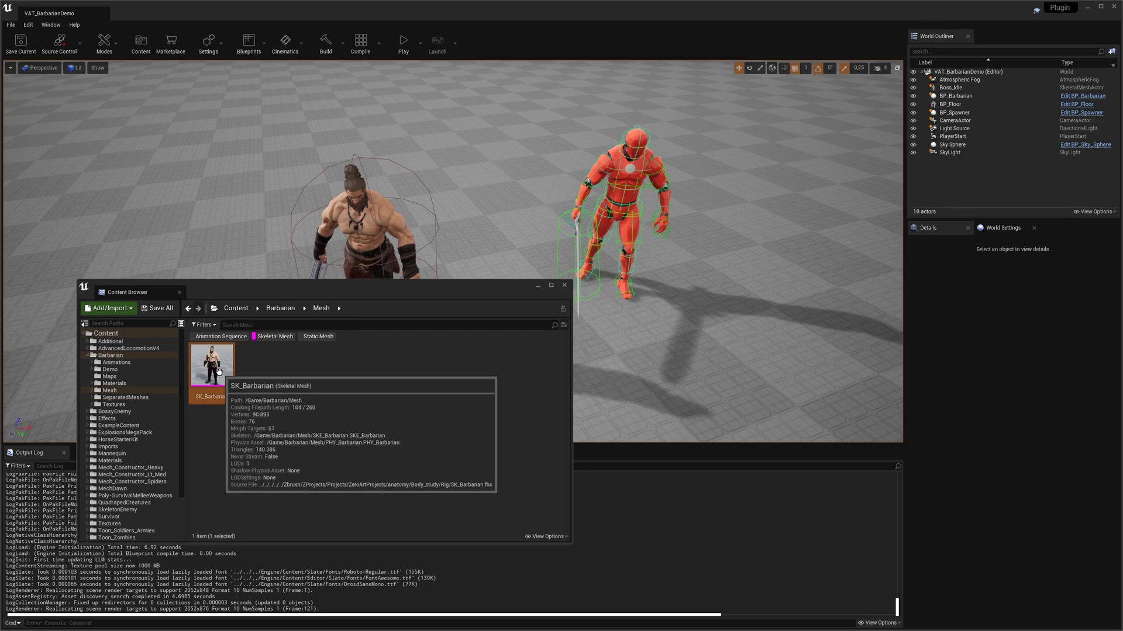
{"action": "double_click", "coordinate": [217, 371]}
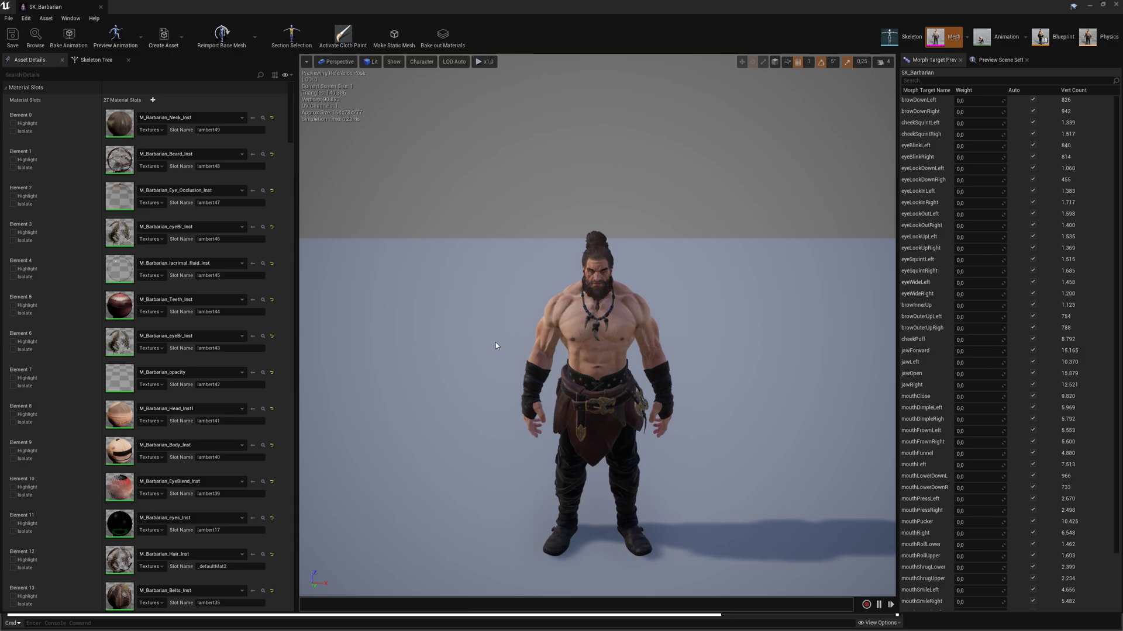
{"action": "left_click", "coordinate": [394, 63]}
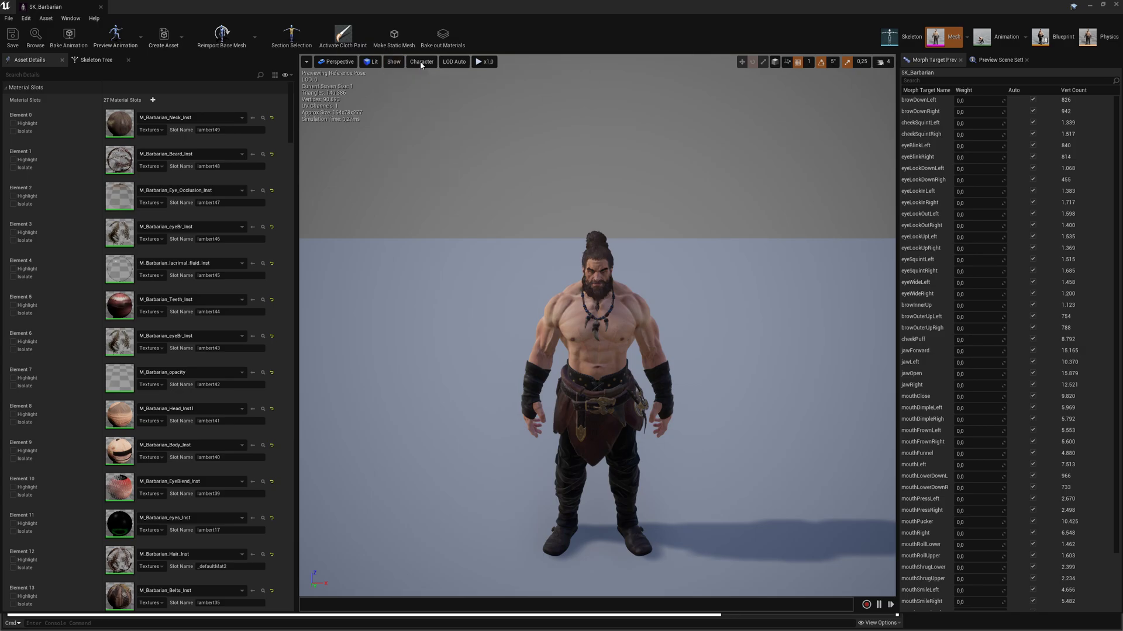
{"action": "left_click", "coordinate": [421, 62]}
{"action": "mouse_move", "coordinate": [423, 80]}
{"action": "left_click", "coordinate": [491, 95]}
{"action": "left_click", "coordinate": [421, 62]}
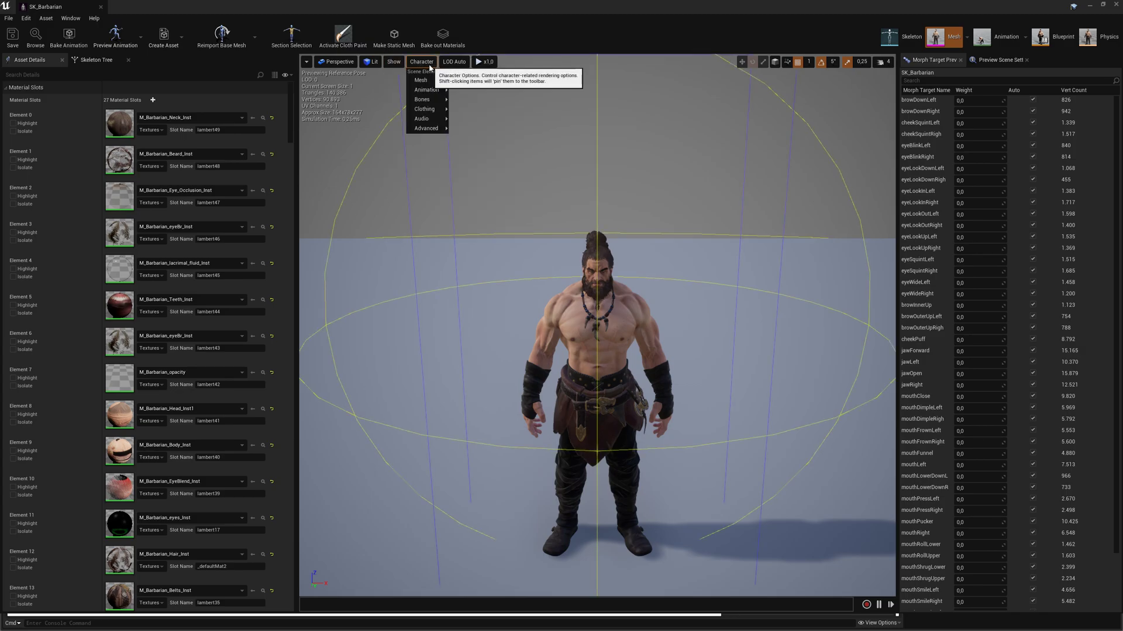
{"action": "left_click", "coordinate": [482, 126]}
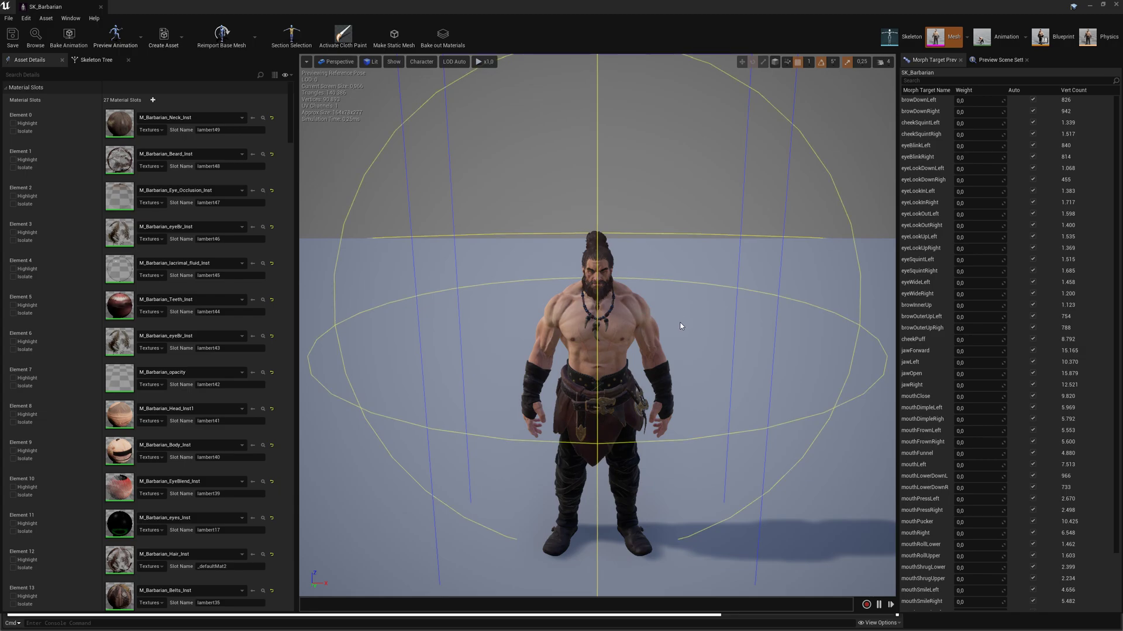
{"action": "left_click_drag", "start_coordinate": [680, 326], "coordinate": [650, 309], "text": "alt"}
{"action": "left_click_drag", "start_coordinate": [724, 341], "coordinate": [715, 396]}
{"action": "left_click_drag", "start_coordinate": [683, 349], "coordinate": [713, 352]}
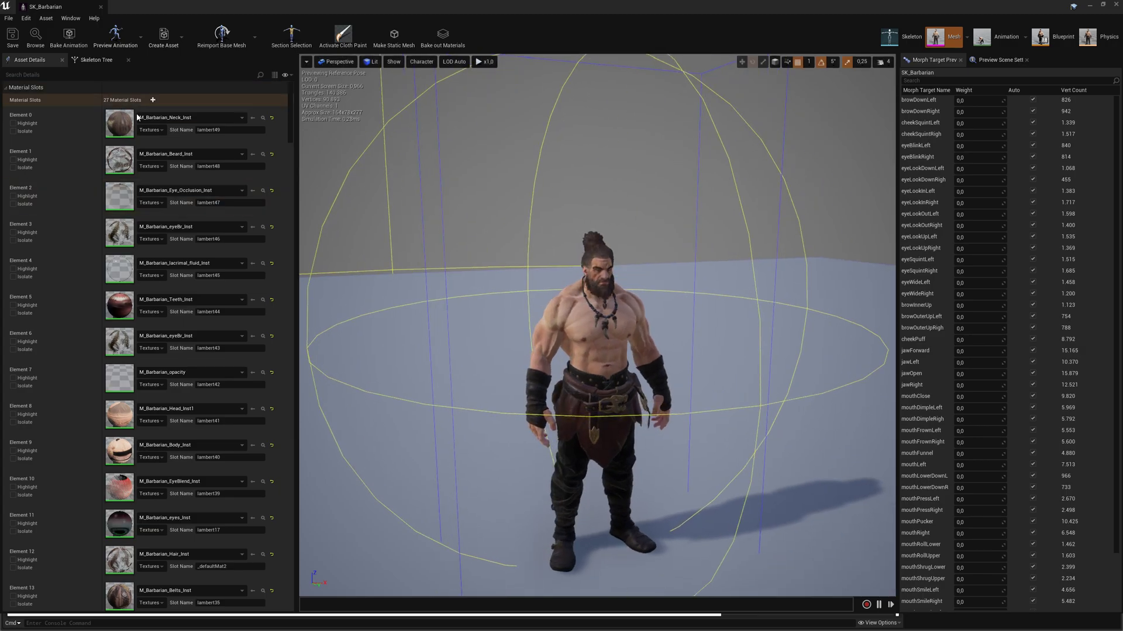
- Find the disabled section 7 among the LOD 0 sections and inspect the character's legs in Brush Wireframe view
{"action": "scroll", "coordinate": [277, 152], "scroll_direction": "down", "scroll_amount": 15}
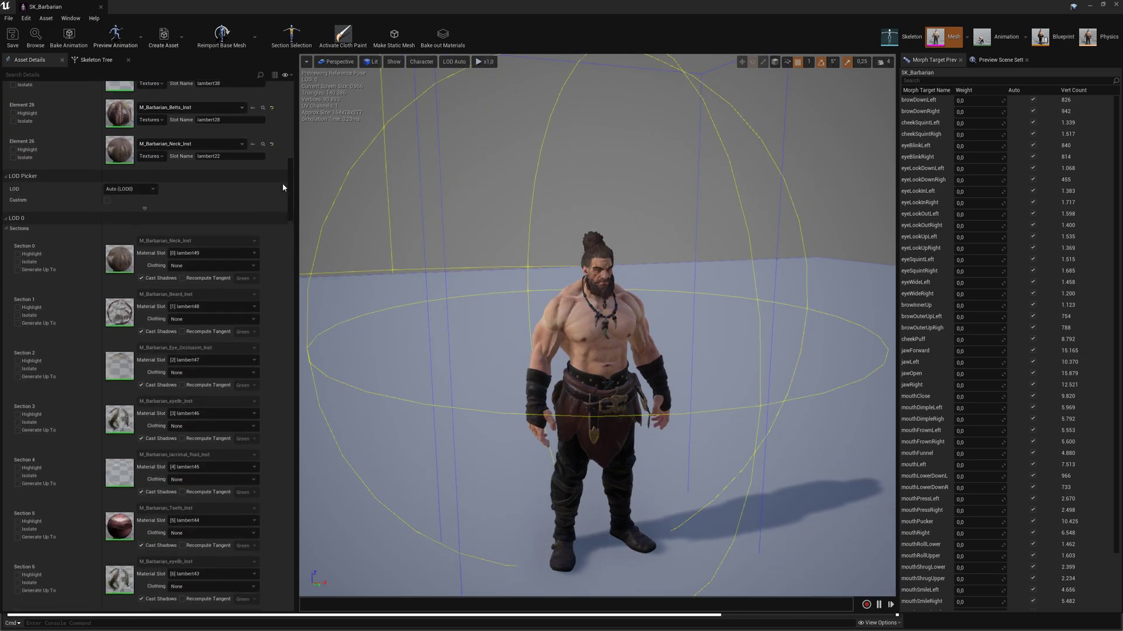
{"action": "scroll", "coordinate": [283, 190], "scroll_direction": "down", "scroll_amount": 5}
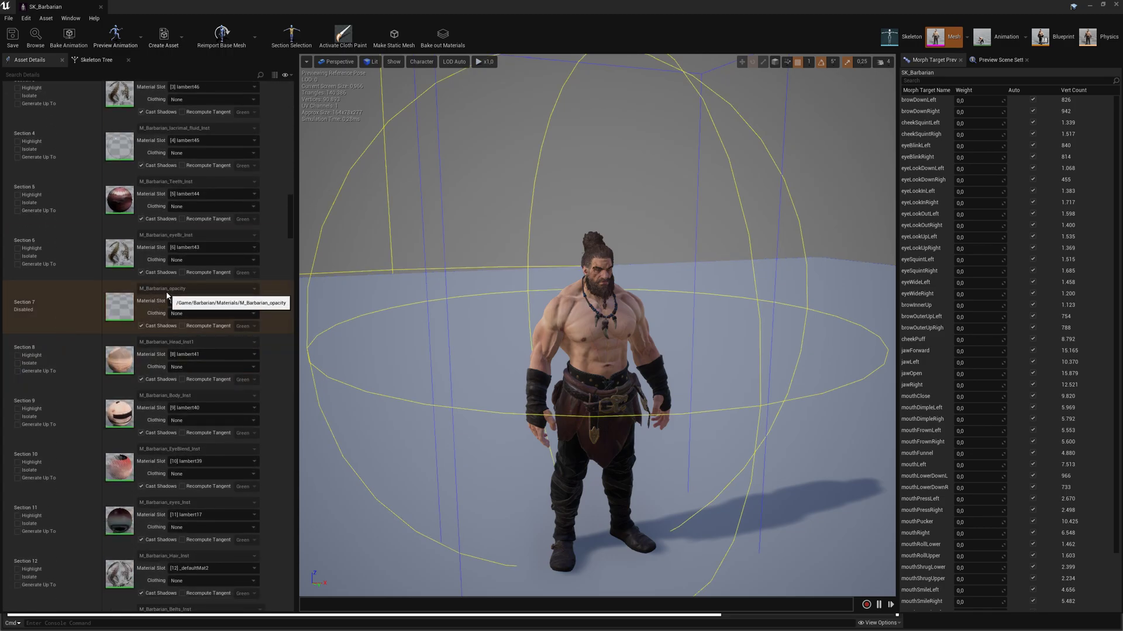
{"action": "right_click", "coordinate": [66, 315]}
{"action": "left_click", "coordinate": [371, 61]}
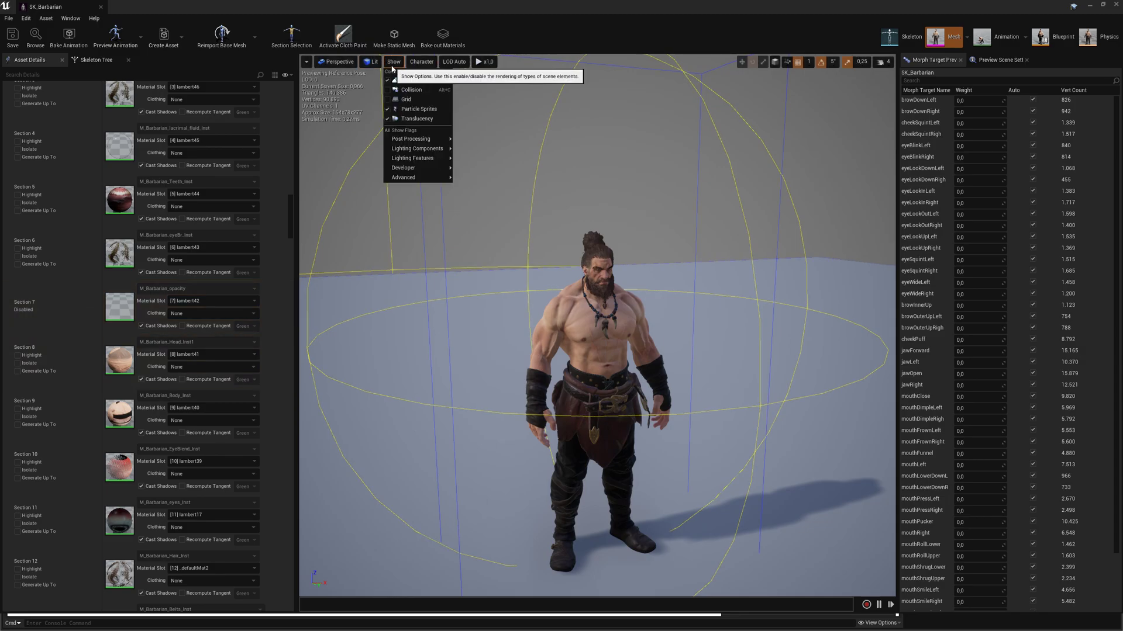
{"action": "left_click", "coordinate": [391, 99]}
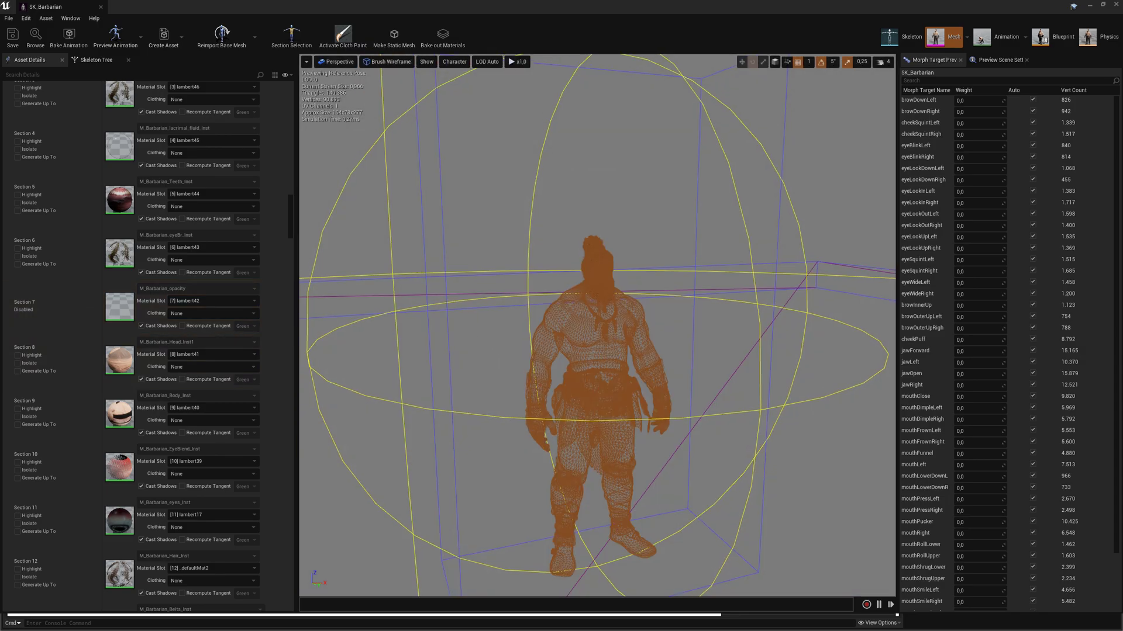
{"action": "left_click_drag", "start_coordinate": [479, 324], "coordinate": [421, 295]}
{"action": "scroll", "coordinate": [549, 381], "scroll_direction": "up", "scroll_amount": 5}
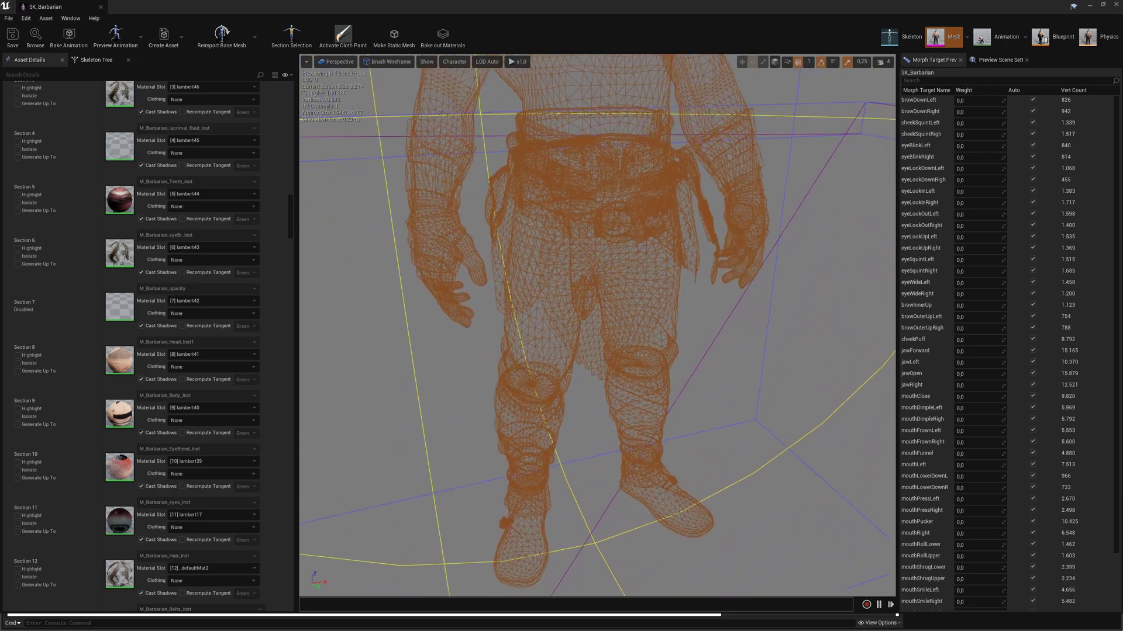
- Enable LOD 0 section 7, which uses M_Barbarian_opacity, to compare the wireframe, and disable it again
{"action": "right_click", "coordinate": [68, 304]}
{"action": "left_click", "coordinate": [93, 332]}
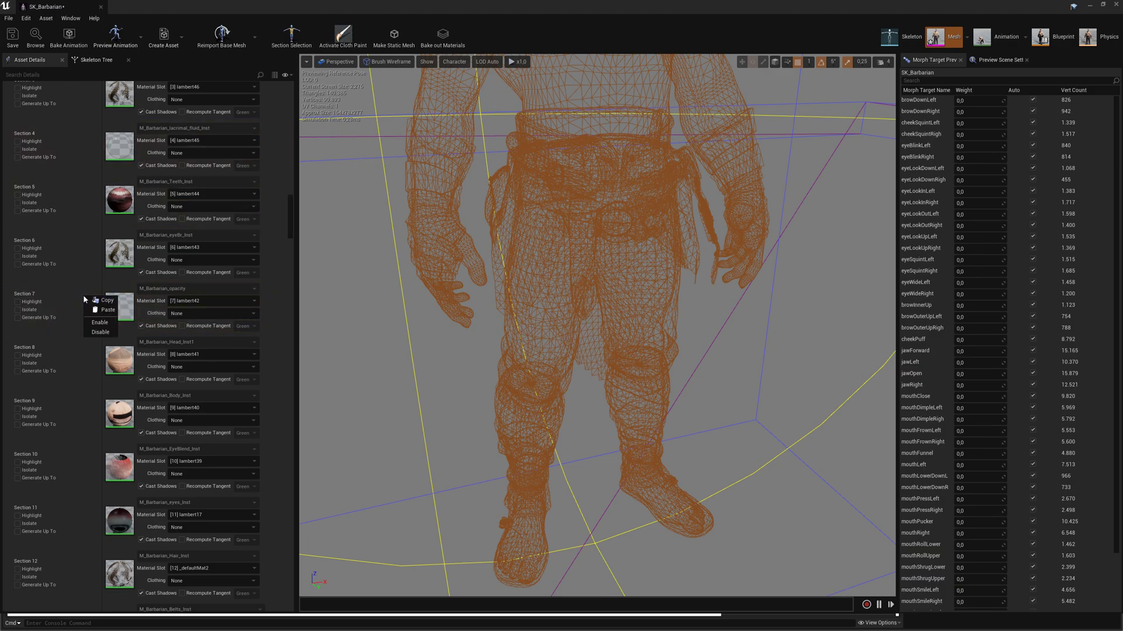
{"action": "right_click", "coordinate": [101, 332]}
{"action": "left_click", "coordinate": [127, 360]}
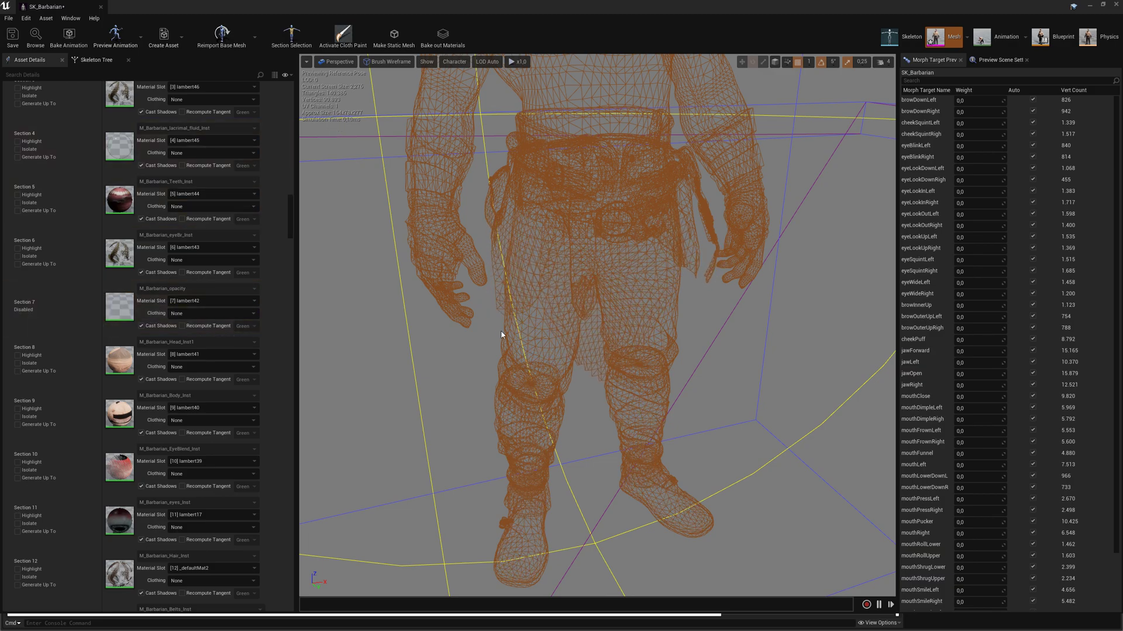
- Look over LOD 0 sections 18 to 26 and return the preview to Lit shading
{"action": "scroll", "coordinate": [593, 350], "scroll_direction": "down", "scroll_amount": 4}
{"action": "left_click_drag", "start_coordinate": [585, 328], "coordinate": [590, 350], "text": "alt"}
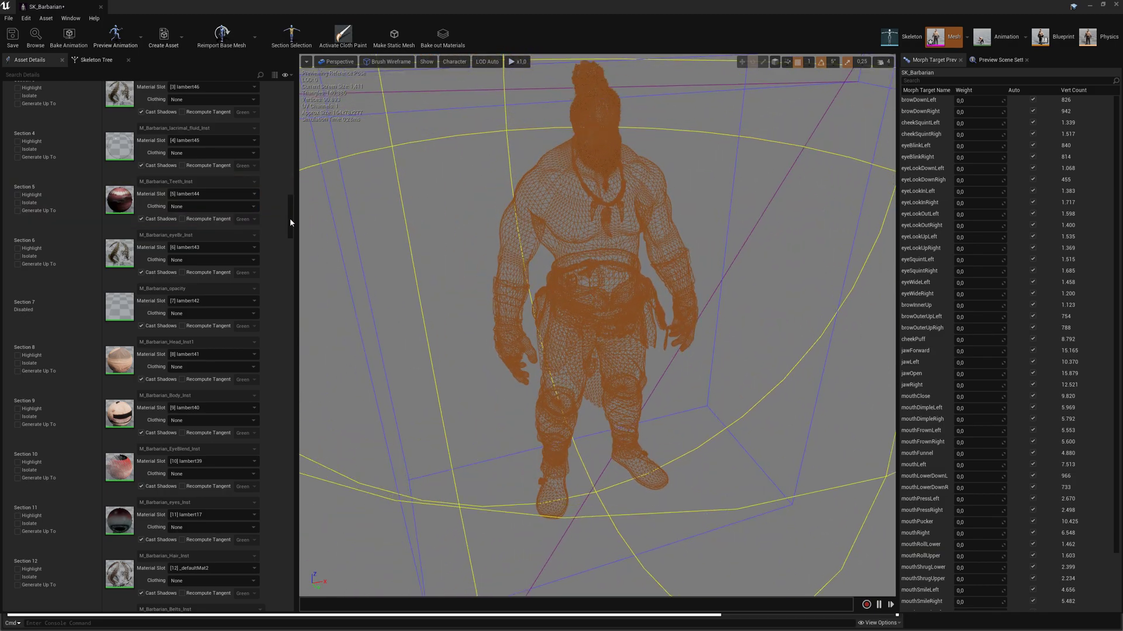
{"action": "mouse_move", "coordinate": [291, 223]}
{"action": "left_mouse_down"}
{"action": "mouse_move", "coordinate": [286, 282]}
{"action": "mouse_move", "coordinate": [291, 244]}
{"action": "left_mouse_up"}
{"action": "left_click", "coordinate": [397, 67]}
{"action": "left_click", "coordinate": [380, 88]}
{"action": "scroll", "coordinate": [591, 228], "scroll_direction": "up", "scroll_amount": 1}
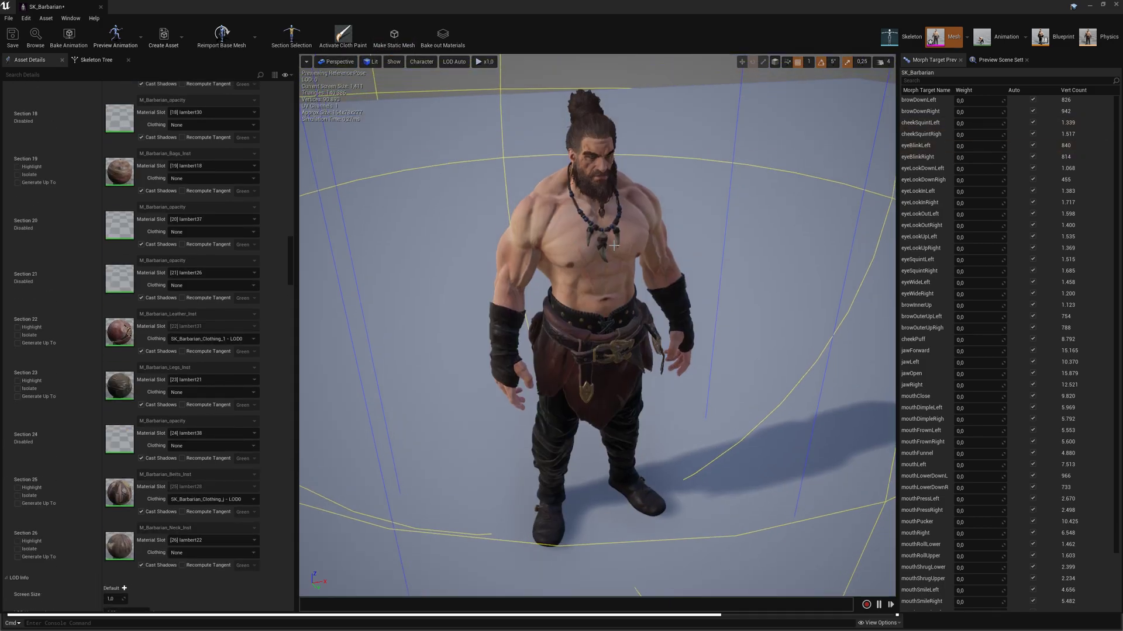
- Set the jawOpen morph target weight to about 0.62 with the character's upper body in close view
{"action": "scroll", "coordinate": [613, 246], "scroll_direction": "up", "scroll_amount": 4}
{"action": "right_click_drag", "start_coordinate": [613, 246], "coordinate": [613, 194]}
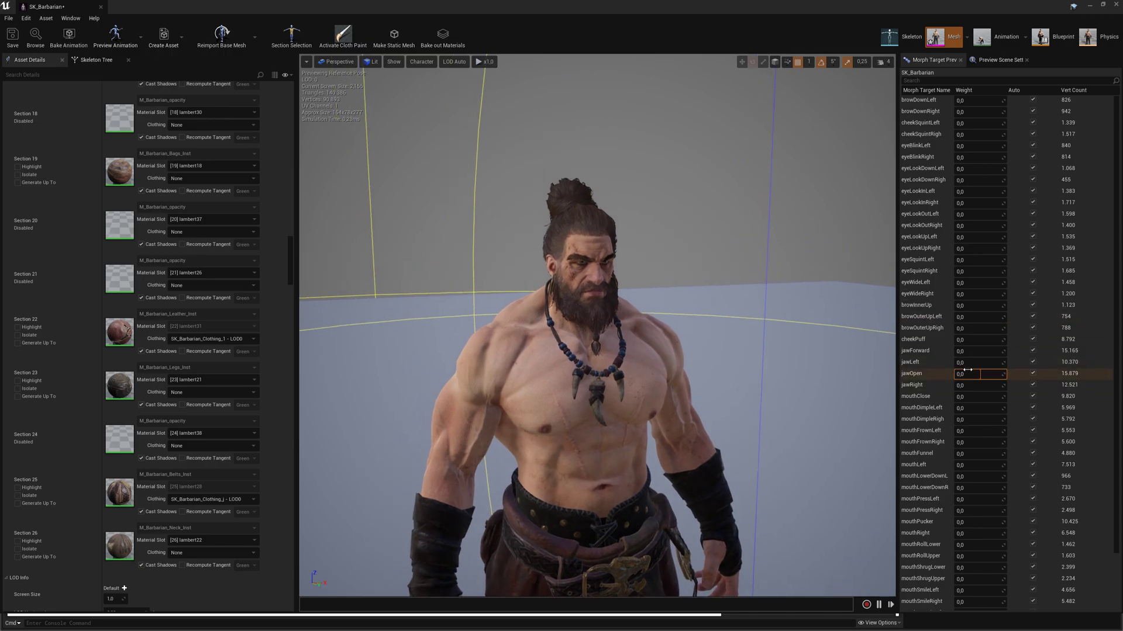
{"action": "left_click_drag", "start_coordinate": [969, 373], "coordinate": [1000, 374]}
- Set the mesh overlay drawing to Selected Bone Weight and show the skeleton's bone hierarchy
{"action": "left_click", "coordinate": [421, 61]}
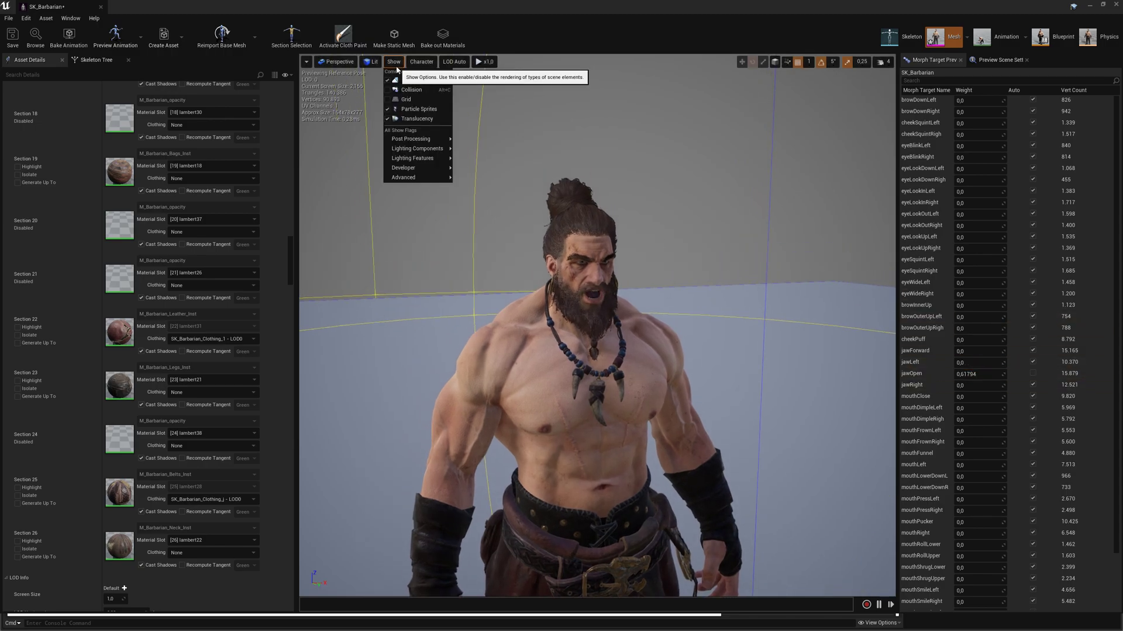
{"action": "mouse_move", "coordinate": [430, 80]}
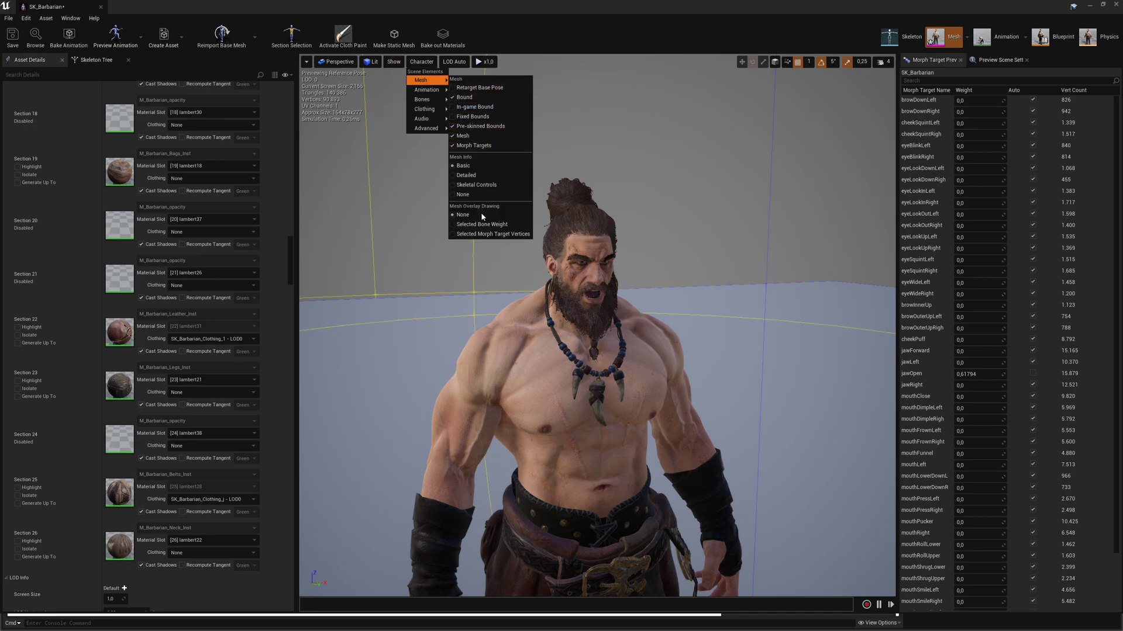
{"action": "left_click", "coordinate": [485, 234]}
{"action": "left_click", "coordinate": [96, 59]}
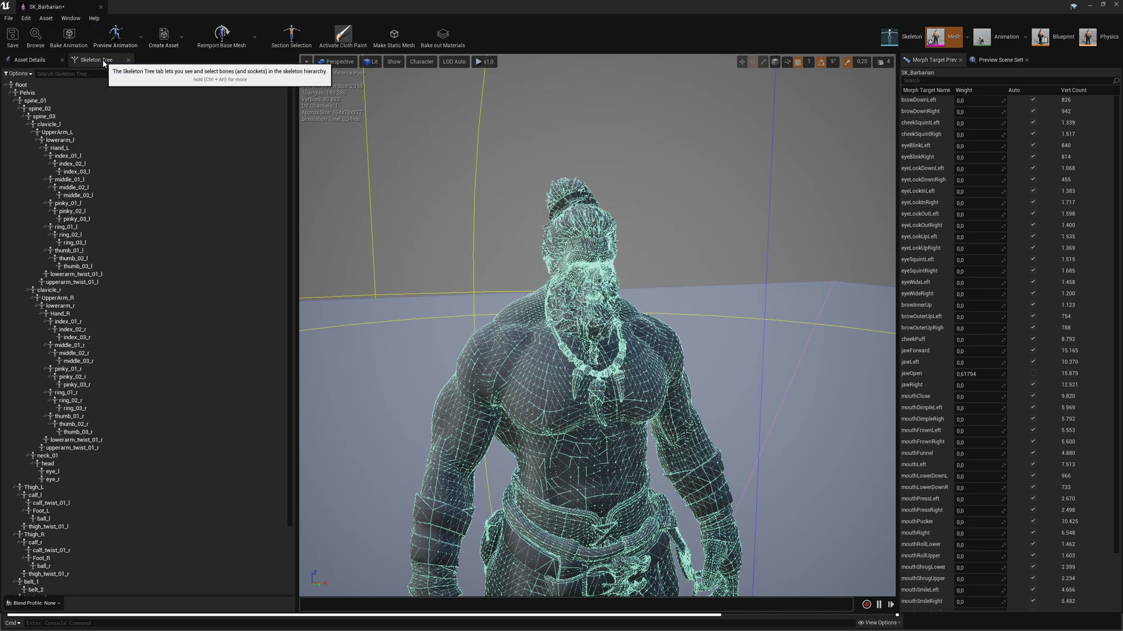
- Examine the weight overlays of the Pelvis, Hand_L, middle_01_l, lowerarm_l and clavicle_l bones
{"action": "left_click", "coordinate": [28, 92]}
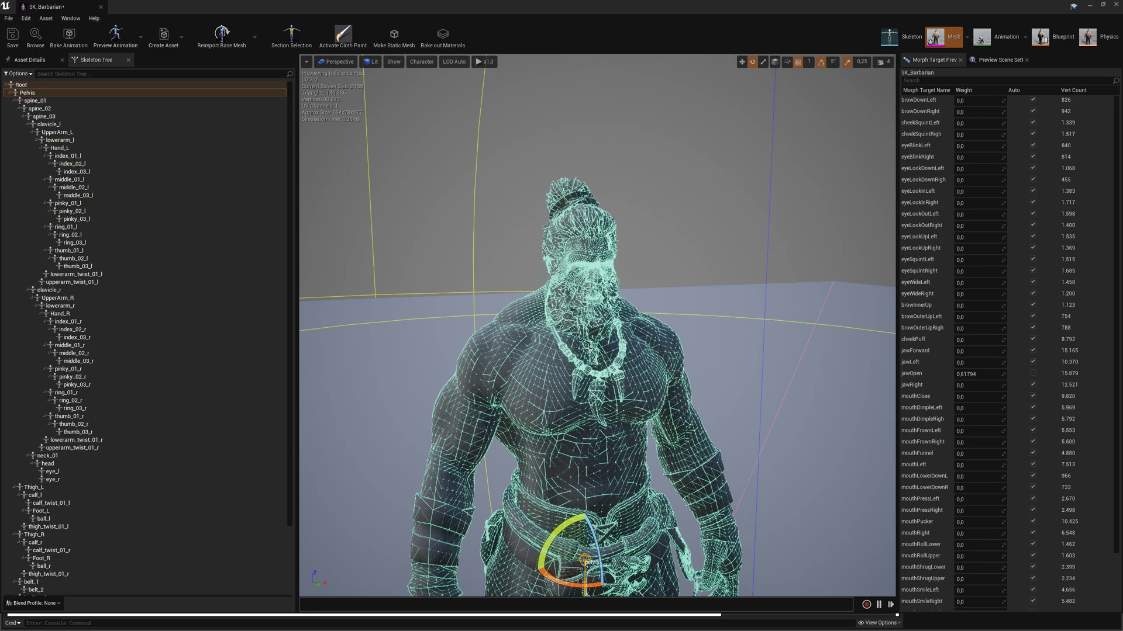
{"action": "right_click_drag", "start_coordinate": [563, 349], "coordinate": [565, 369]}
{"action": "left_click", "coordinate": [102, 148]}
{"action": "left_click", "coordinate": [108, 178]}
{"action": "left_click", "coordinate": [104, 139]}
{"action": "left_click", "coordinate": [96, 122]}
{"action": "left_click", "coordinate": [96, 123]}
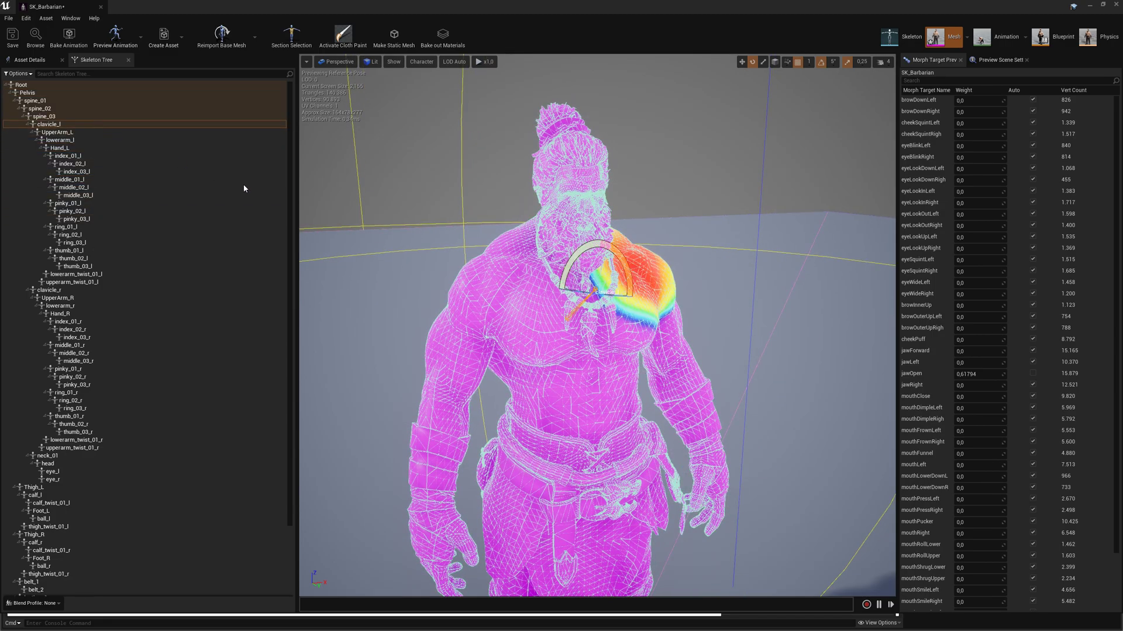
- Set the mesh overlay drawing to Selected Morph Target Vertices and examine the vertices affected by jawOpen
{"action": "left_click", "coordinate": [421, 62]}
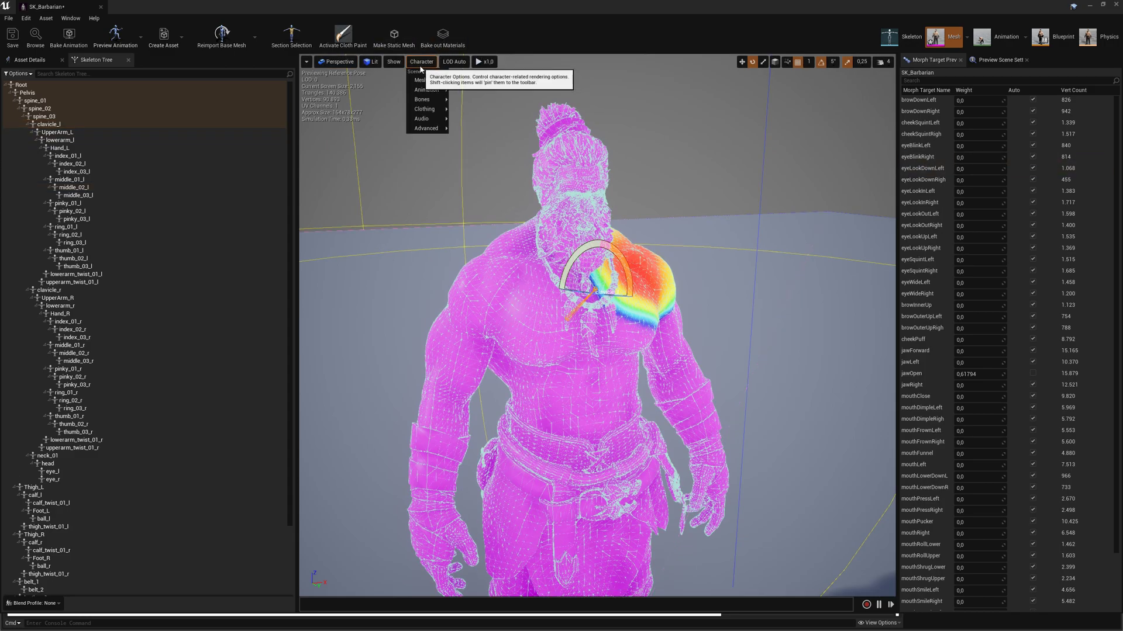
{"action": "mouse_move", "coordinate": [429, 81]}
{"action": "left_click", "coordinate": [472, 230]}
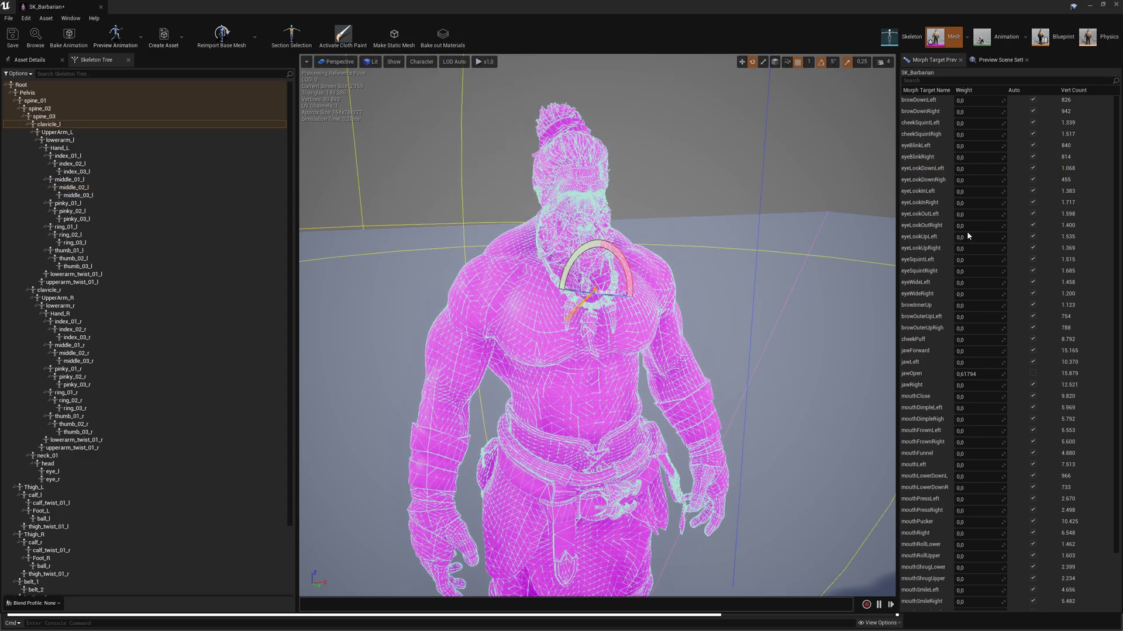
{"action": "left_click", "coordinate": [931, 373]}
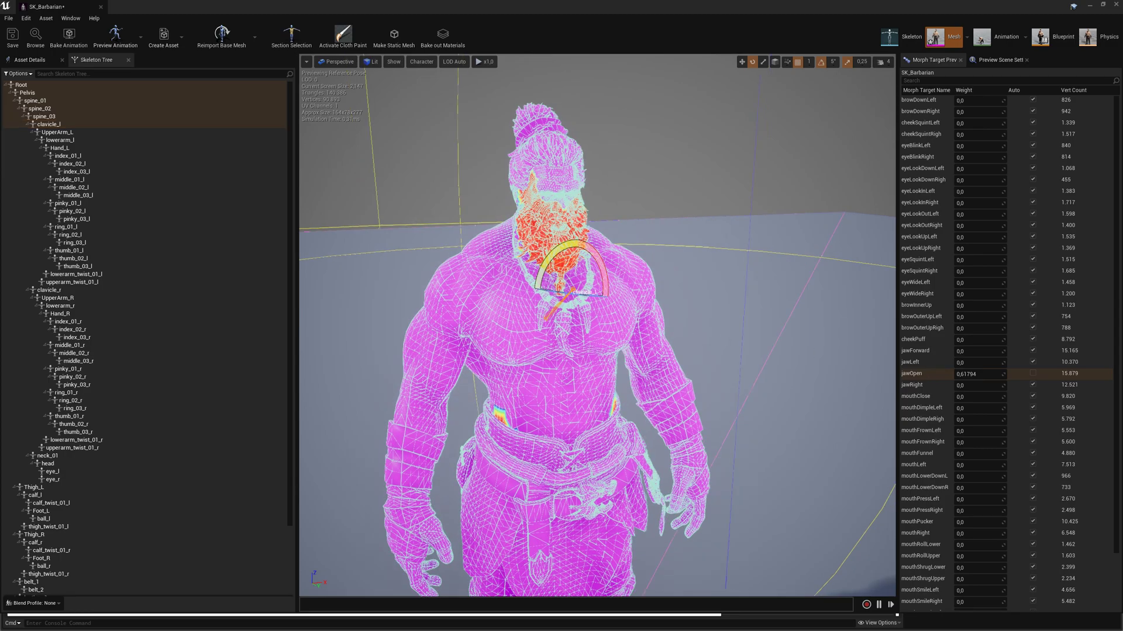
{"action": "right_click_drag", "start_coordinate": [685, 327], "coordinate": [754, 327], "text": "alt"}
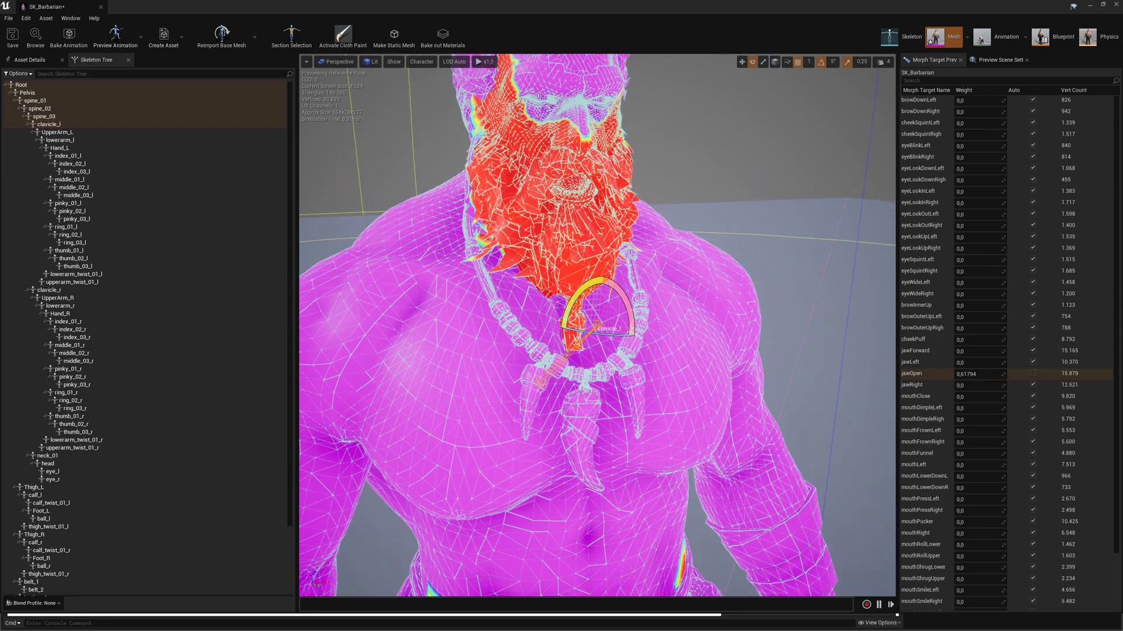
{"action": "left_click_drag", "start_coordinate": [681, 307], "coordinate": [720, 297], "text": "alt"}
{"action": "left_click_drag", "start_coordinate": [608, 306], "coordinate": [573, 307], "text": "alt"}
{"action": "scroll", "coordinate": [663, 309], "scroll_direction": "down", "scroll_amount": 2}
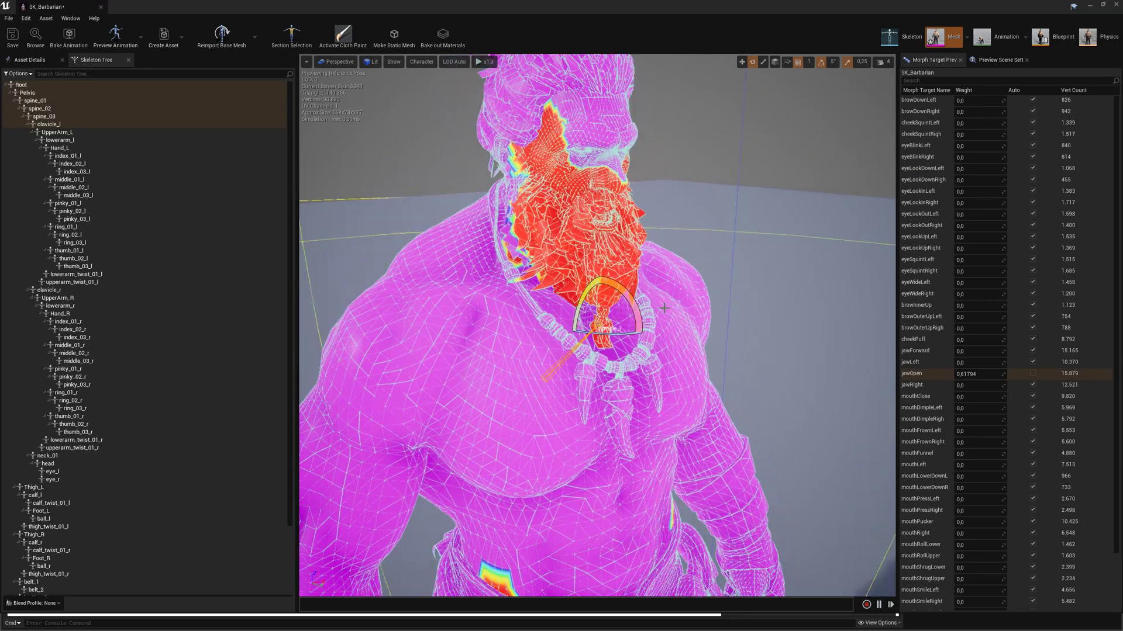
- Set the jawOpen morph target weight to about 0.47, bring back the asset details, and close the mesh editor
{"action": "mouse_move", "coordinate": [961, 374]}
{"action": "left_mouse_down"}
{"action": "mouse_move", "coordinate": [970, 374]}
{"action": "mouse_move", "coordinate": [950, 374]}
{"action": "left_mouse_up"}
{"action": "mouse_move", "coordinate": [690, 278]}
{"action": "left_mouse_down", "text": "alt"}
{"action": "mouse_move", "coordinate": [689, 258]}
{"action": "mouse_move", "coordinate": [690, 268]}
{"action": "left_mouse_up", "text": "alt"}
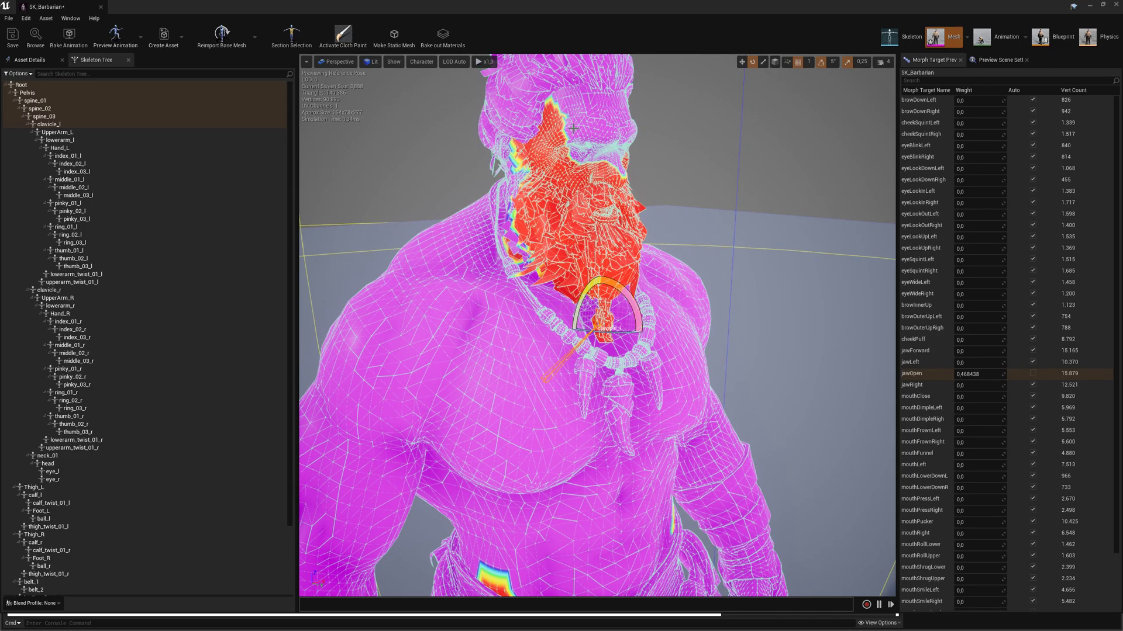
{"action": "left_click", "coordinate": [29, 60]}
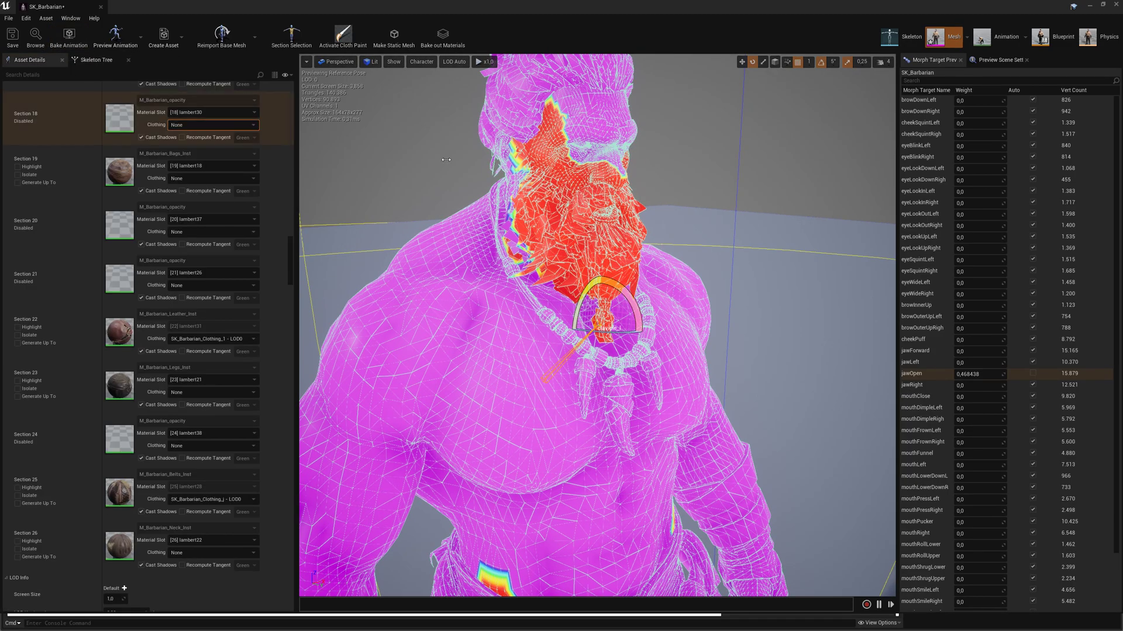
{"action": "left_click", "coordinate": [1114, 5]}
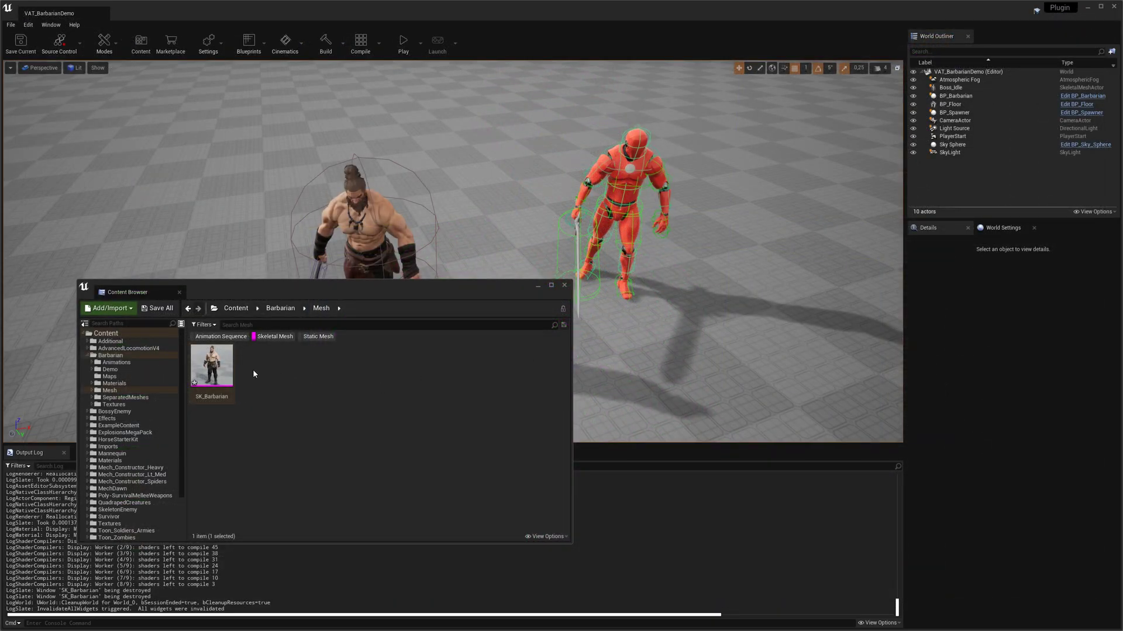
- Run the Optimize scripted action on the SK_Barbarian skeletal mesh
{"action": "right_click", "coordinate": [222, 366]}
{"action": "mouse_move", "coordinate": [275, 224]}
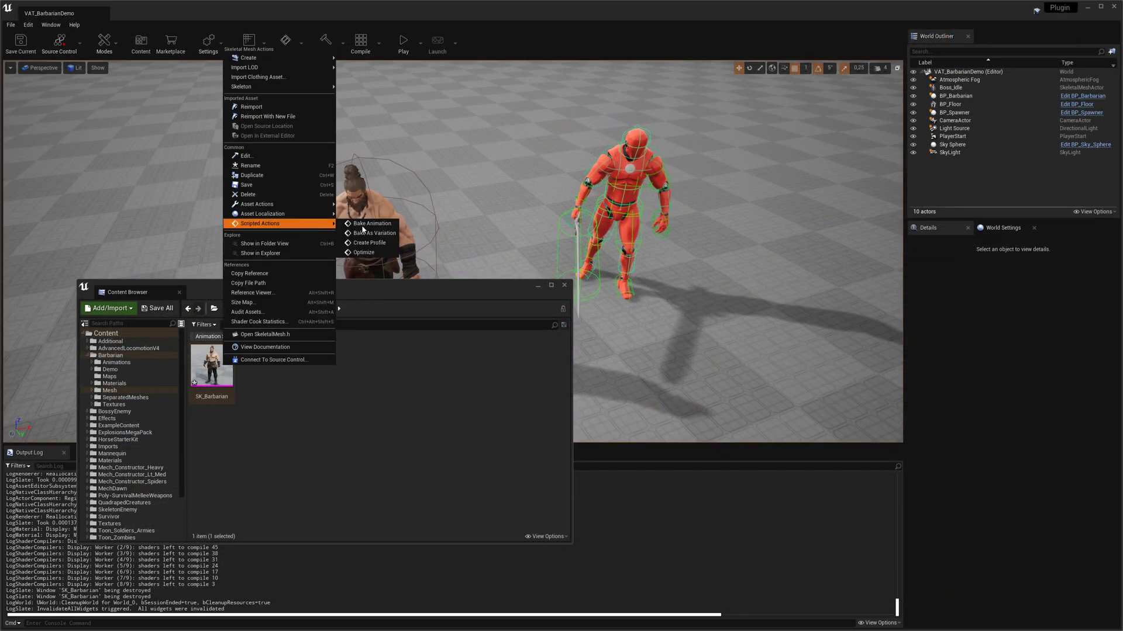
{"action": "left_click", "coordinate": [377, 253]}
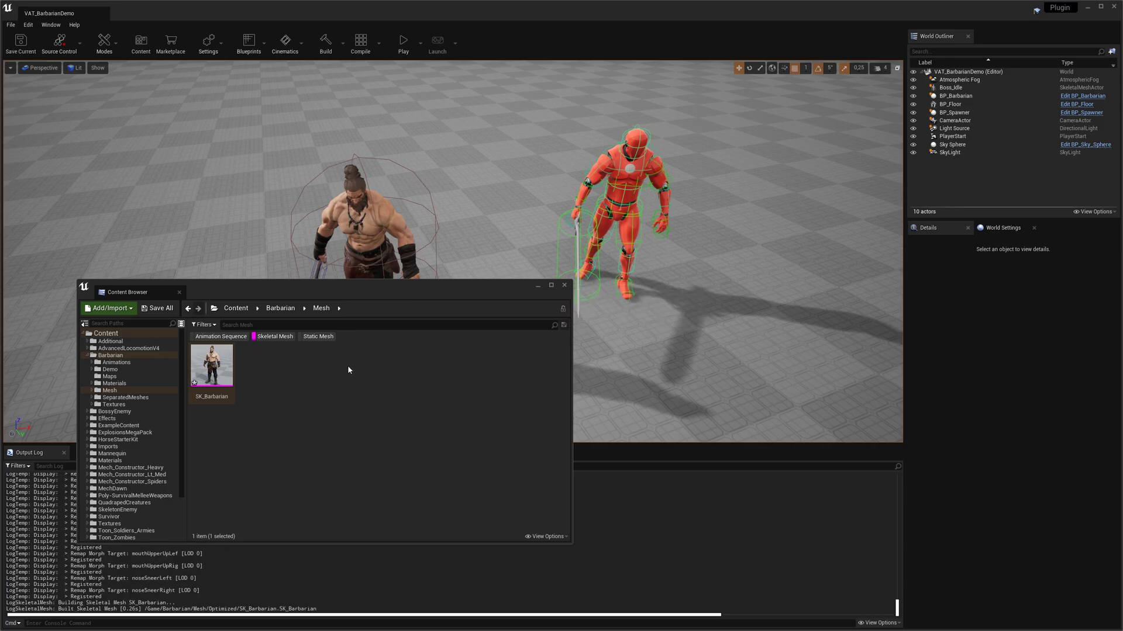
- Look through the character part meshes in the SeparatedMeshes folder and return to the Mesh folder
{"action": "left_click", "coordinate": [126, 398]}
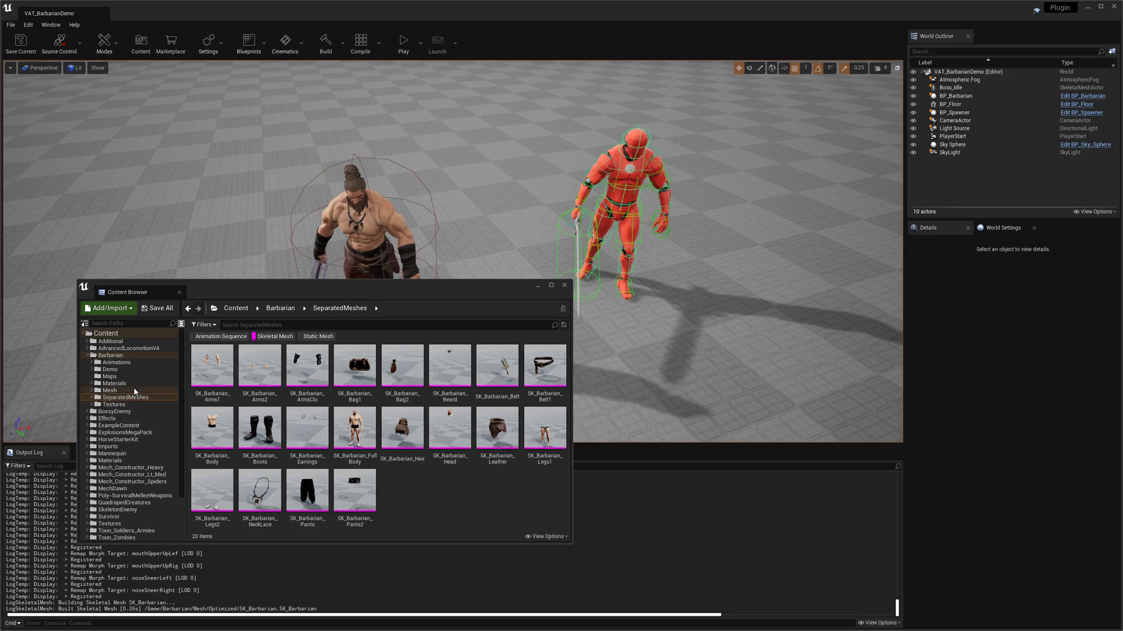
{"action": "mouse_move", "coordinate": [437, 454]}
{"action": "left_click", "coordinate": [111, 391]}
- Open the second SK_Barbarian in the Mesh folder for a check and close its editor
{"action": "left_click", "coordinate": [268, 361]}
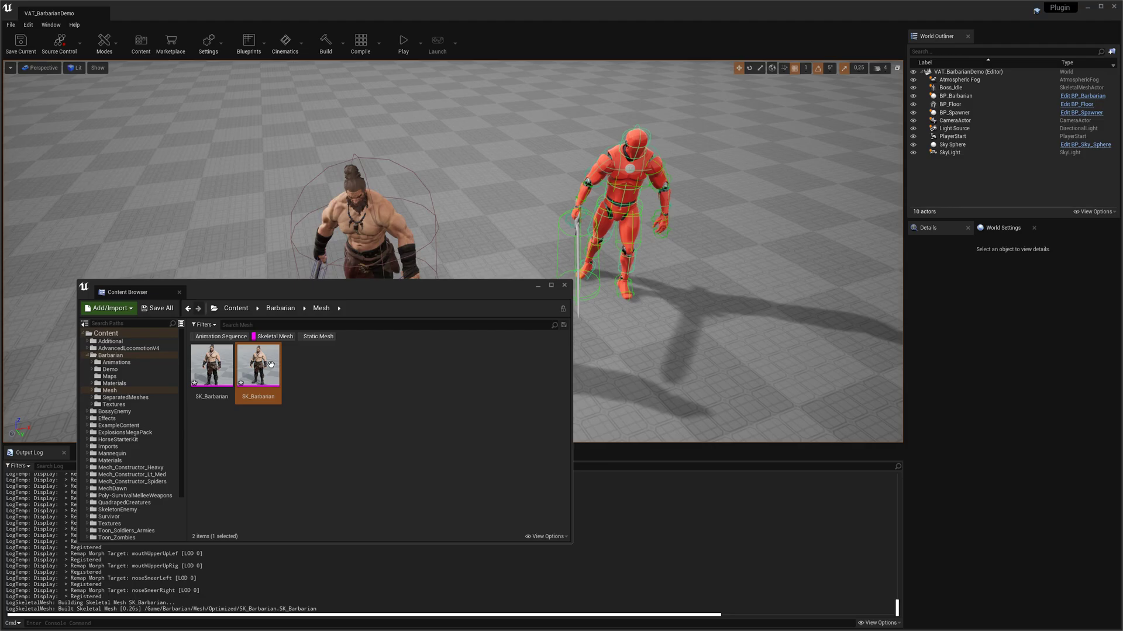
{"action": "double_click", "coordinate": [267, 363]}
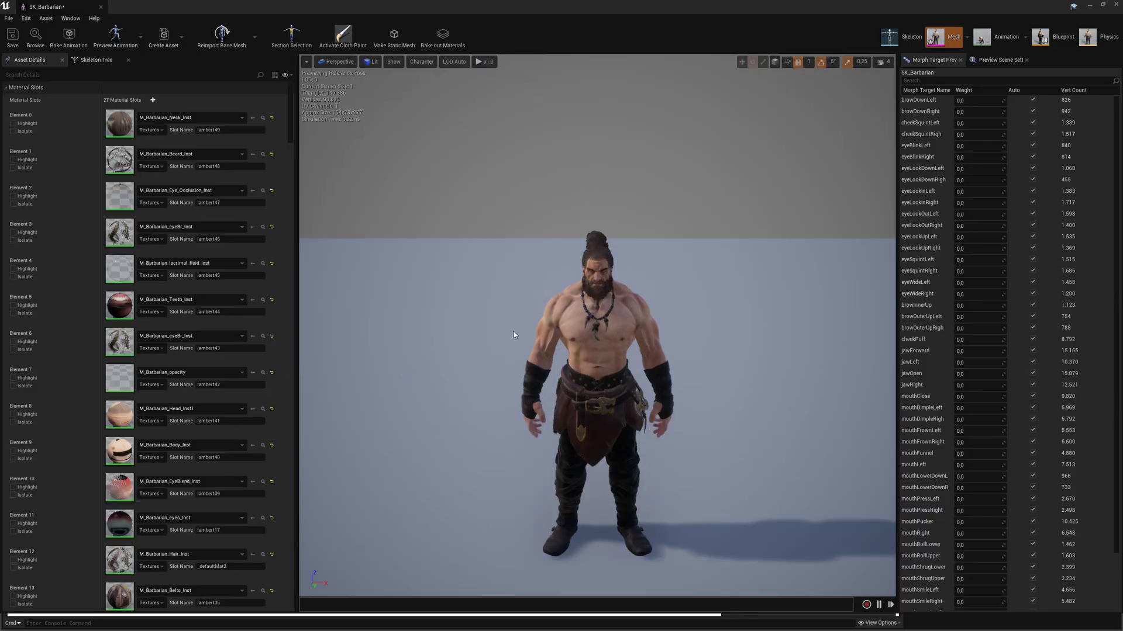
{"action": "left_click", "coordinate": [1117, 5]}
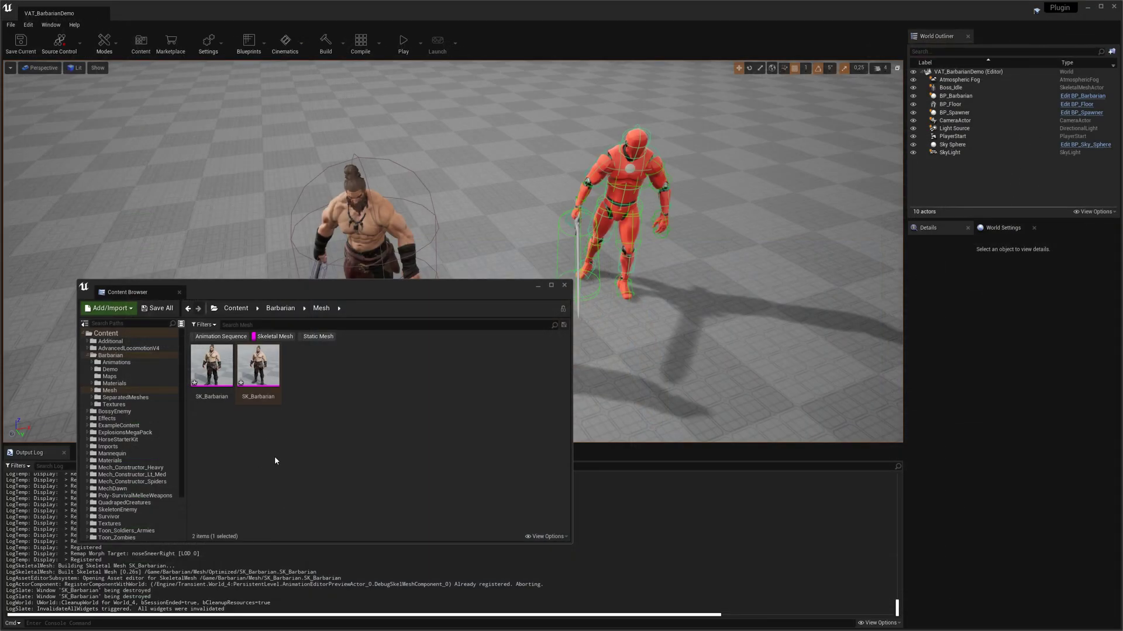
- Compare the optimized SK_Barbarian with the original in the Mesh folder, opening each mesh in turn and closing its editor
{"action": "double_click", "coordinate": [214, 364]}
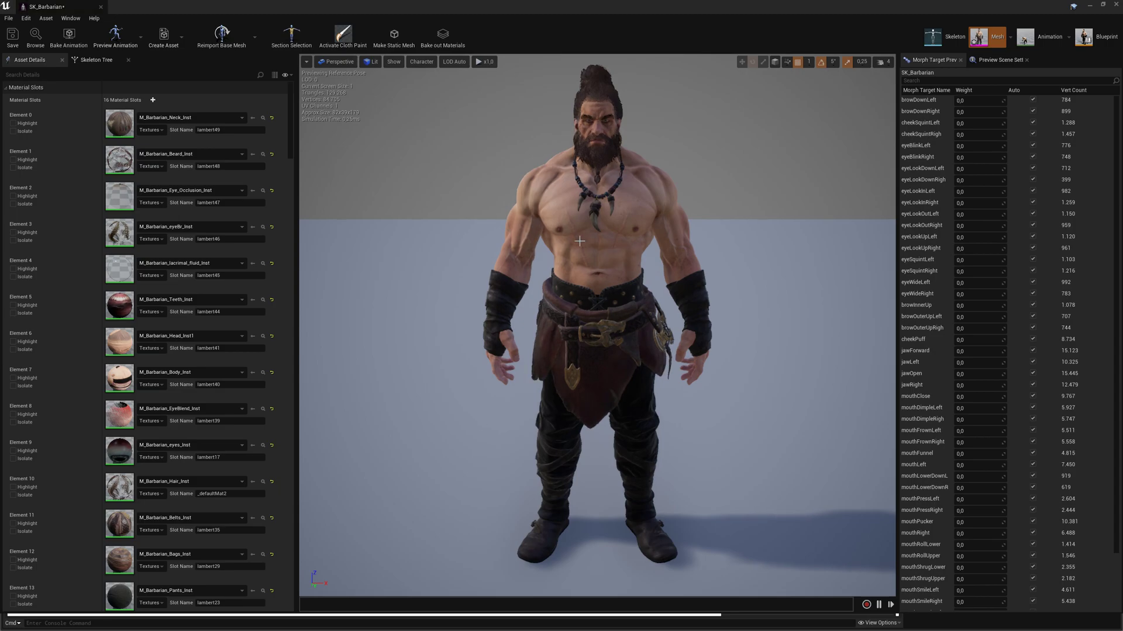
{"action": "left_click", "coordinate": [1115, 5]}
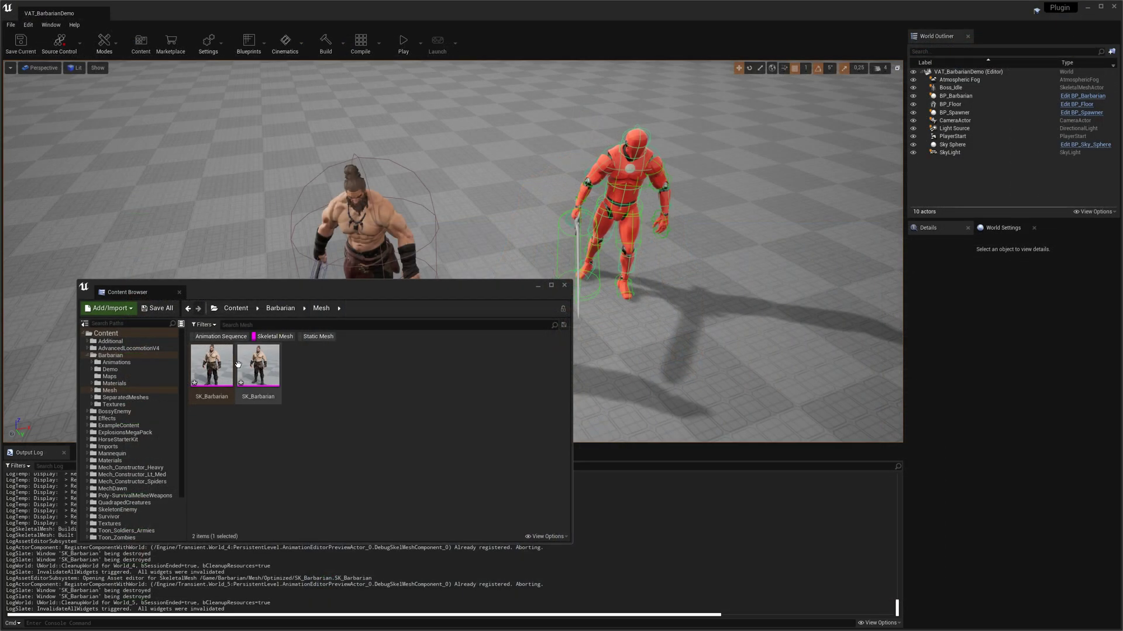
{"action": "double_click", "coordinate": [248, 365]}
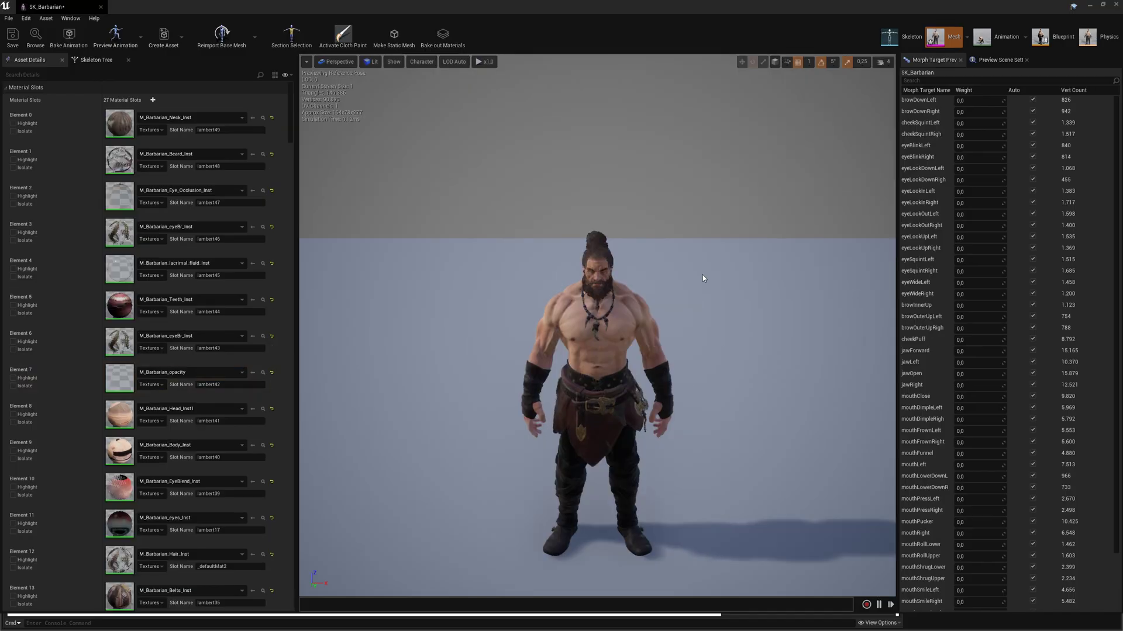
{"action": "left_click", "coordinate": [1116, 4]}
- Open the optimized SK_Barbarian and display its bound and pre-skinned bounds in the viewport
{"action": "double_click", "coordinate": [232, 362]}
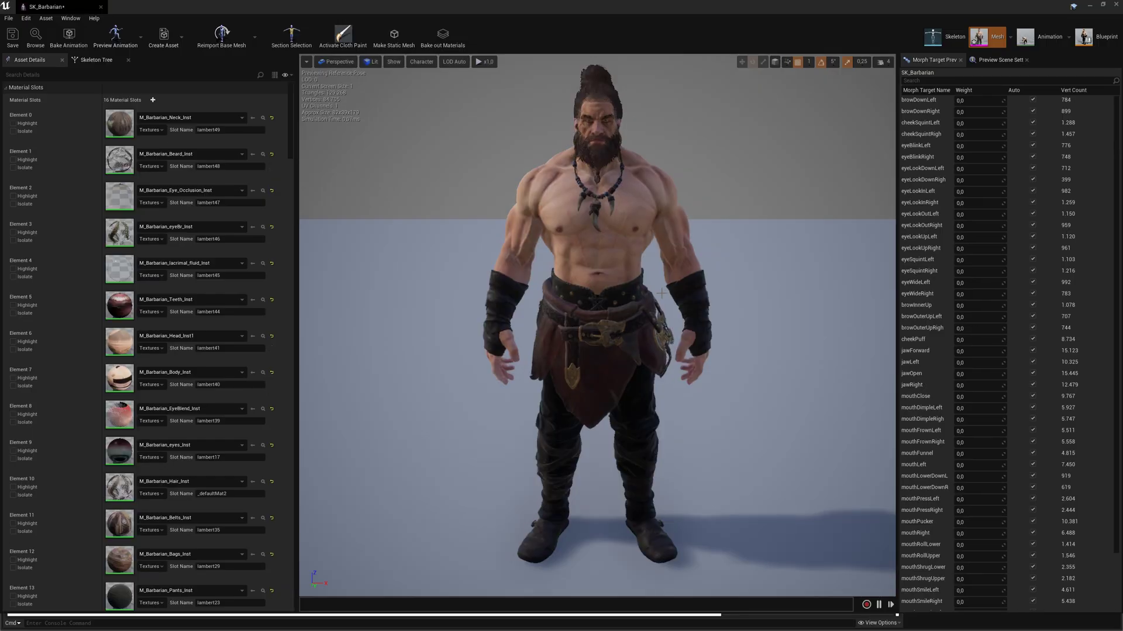
{"action": "left_click", "coordinate": [395, 61]}
{"action": "left_click", "coordinate": [421, 62]}
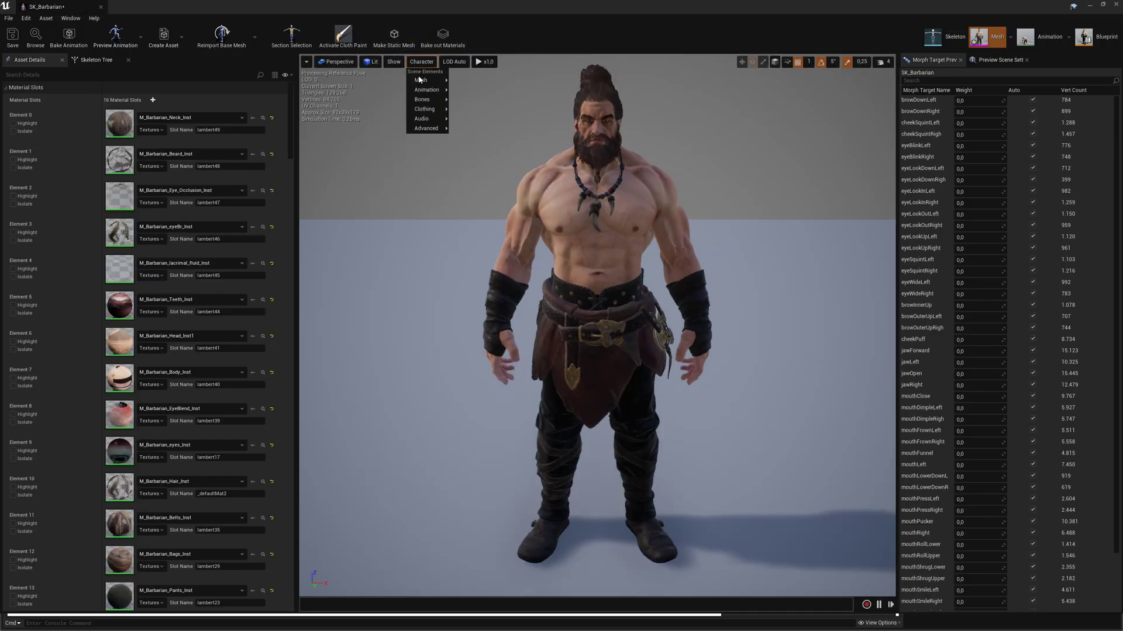
{"action": "mouse_move", "coordinate": [445, 82]}
{"action": "left_click", "coordinate": [466, 97]}
{"action": "left_click", "coordinate": [421, 62]}
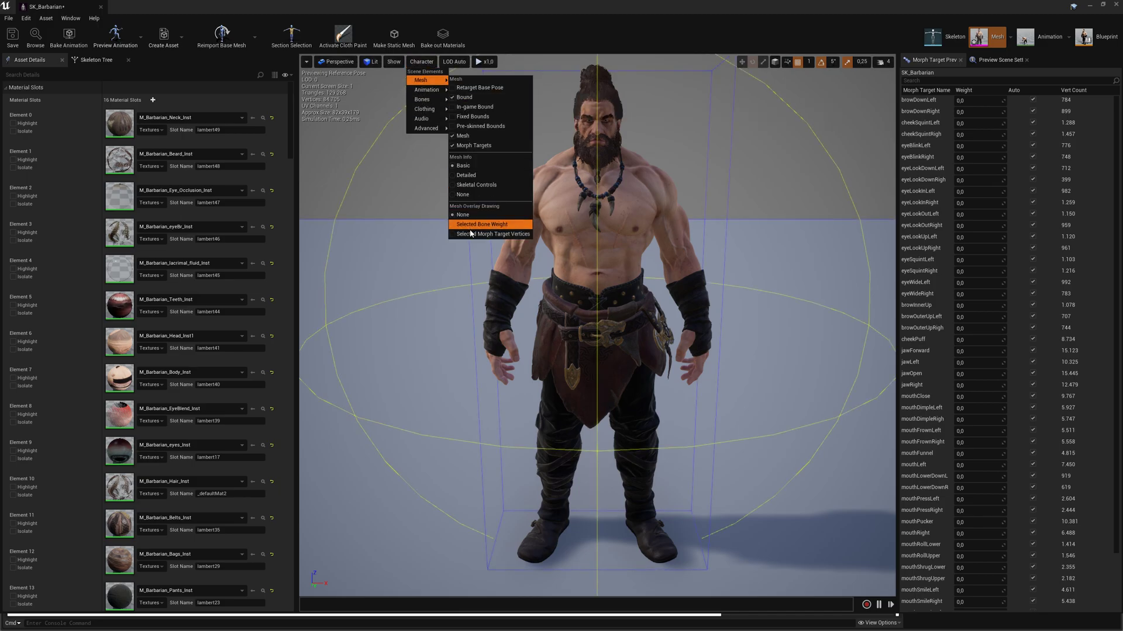
{"action": "left_click", "coordinate": [500, 163]}
- Test the jawOpen morph target at a weight of about 0.82, then reduce it to about 0.42
{"action": "left_click_drag", "start_coordinate": [500, 163], "coordinate": [561, 161], "text": "alt"}
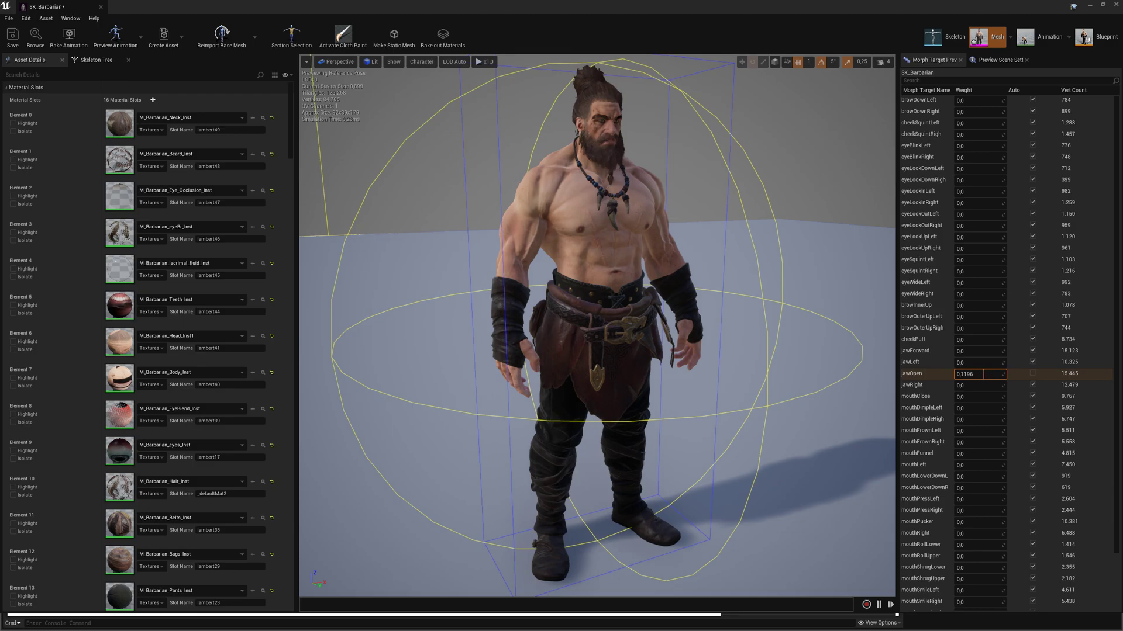
{"action": "left_click_drag", "start_coordinate": [754, 327], "coordinate": [722, 330], "text": "alt"}
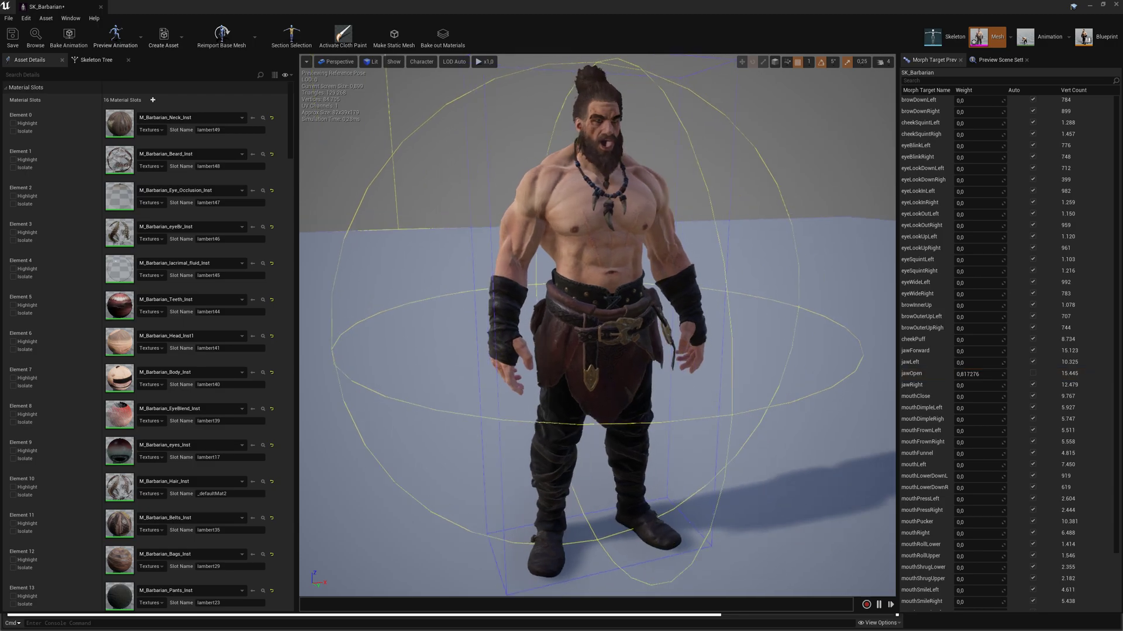
{"action": "left_click_drag", "start_coordinate": [650, 300], "coordinate": [535, 195]}
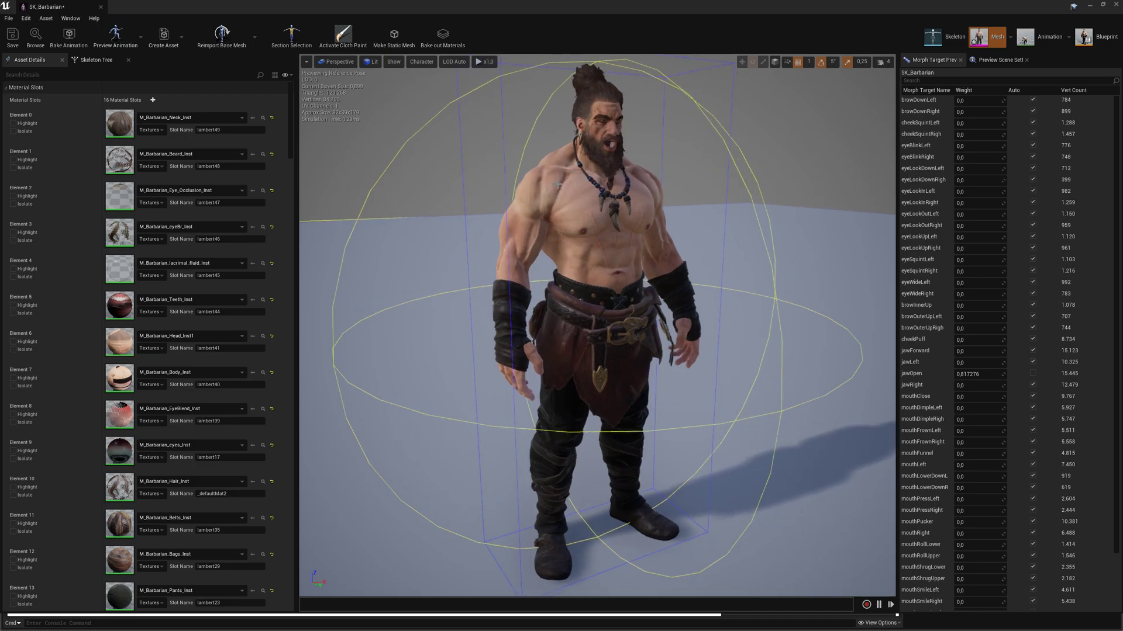
{"action": "left_click_drag", "start_coordinate": [769, 327], "coordinate": [731, 326], "text": "alt"}
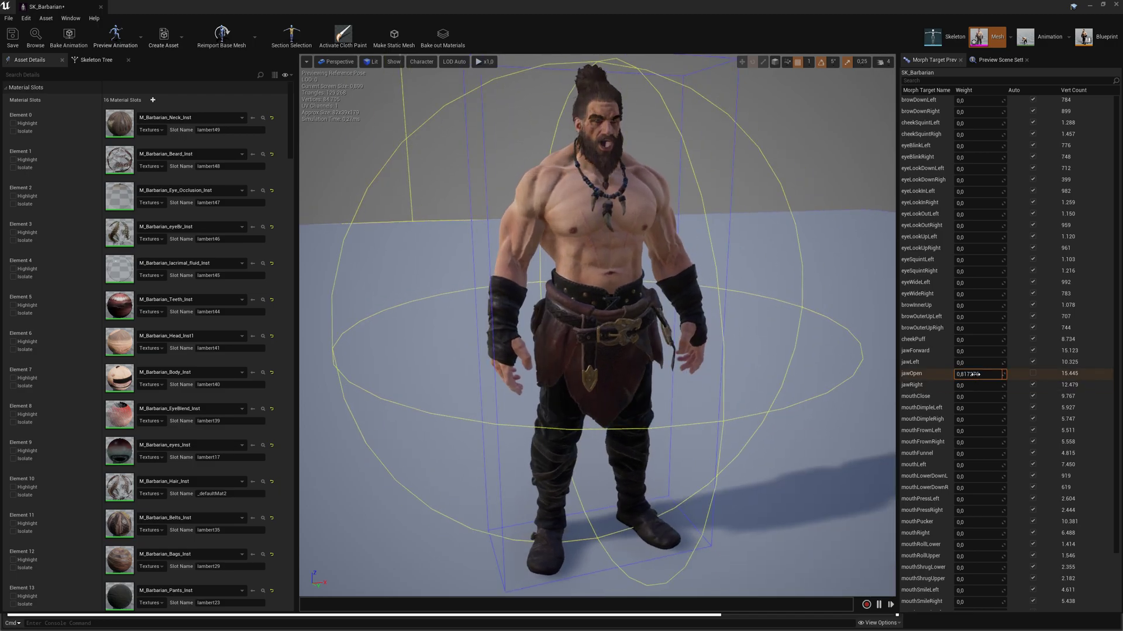
{"action": "left_click_drag", "start_coordinate": [1004, 374], "coordinate": [983, 374]}
- Overlay the selected bone weight on the mesh and examine the influence of spine_02, middle_02_l and pinky_03_l
{"action": "left_click", "coordinate": [412, 65]}
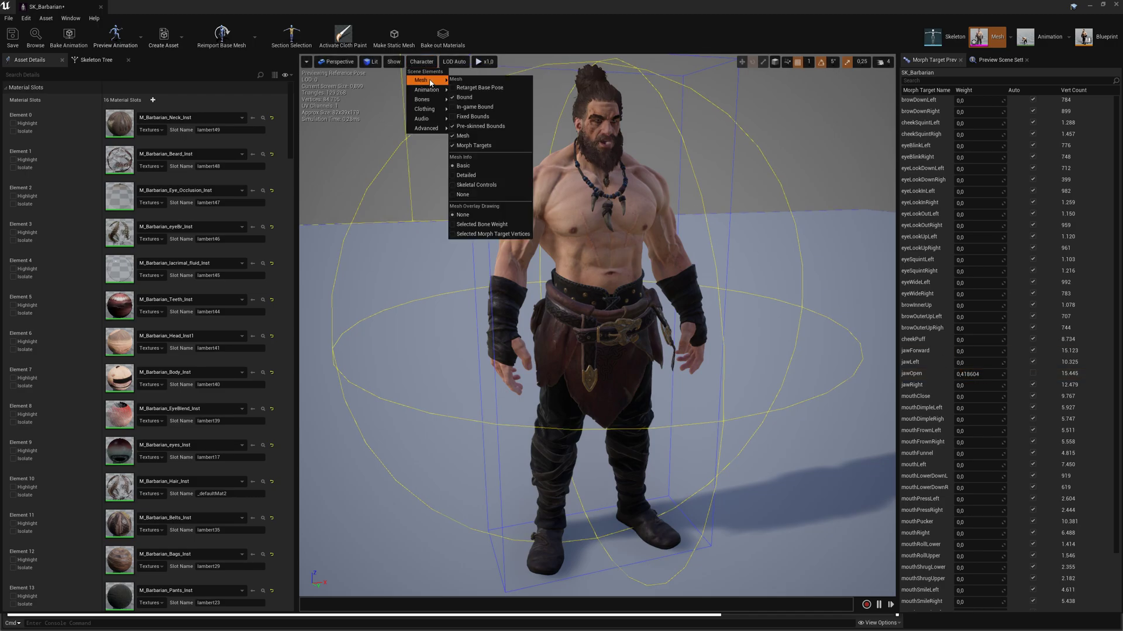
{"action": "left_click", "coordinate": [478, 225]}
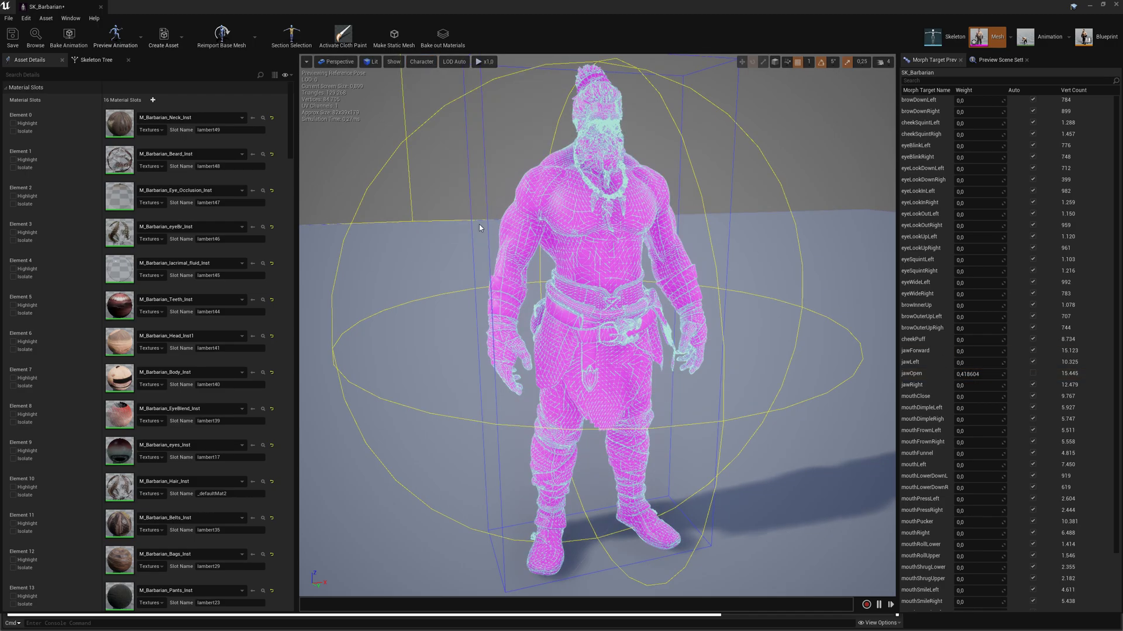
{"action": "left_click", "coordinate": [96, 60]}
{"action": "left_click", "coordinate": [57, 132]}
{"action": "left_click", "coordinate": [76, 110]}
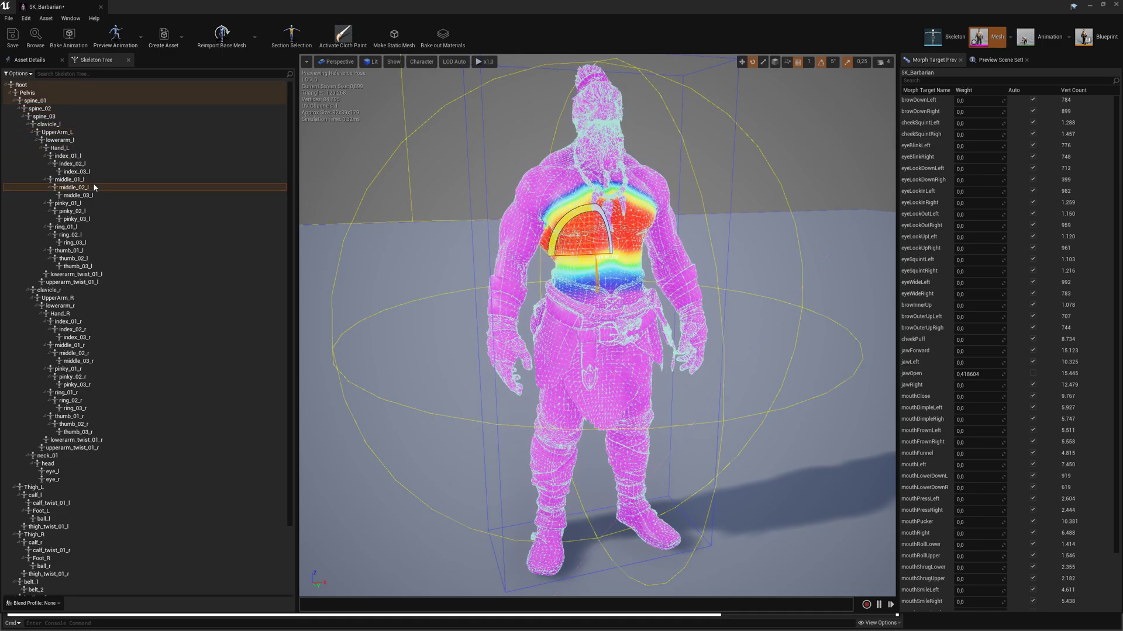
{"action": "left_click", "coordinate": [93, 185]}
{"action": "left_click", "coordinate": [109, 221]}
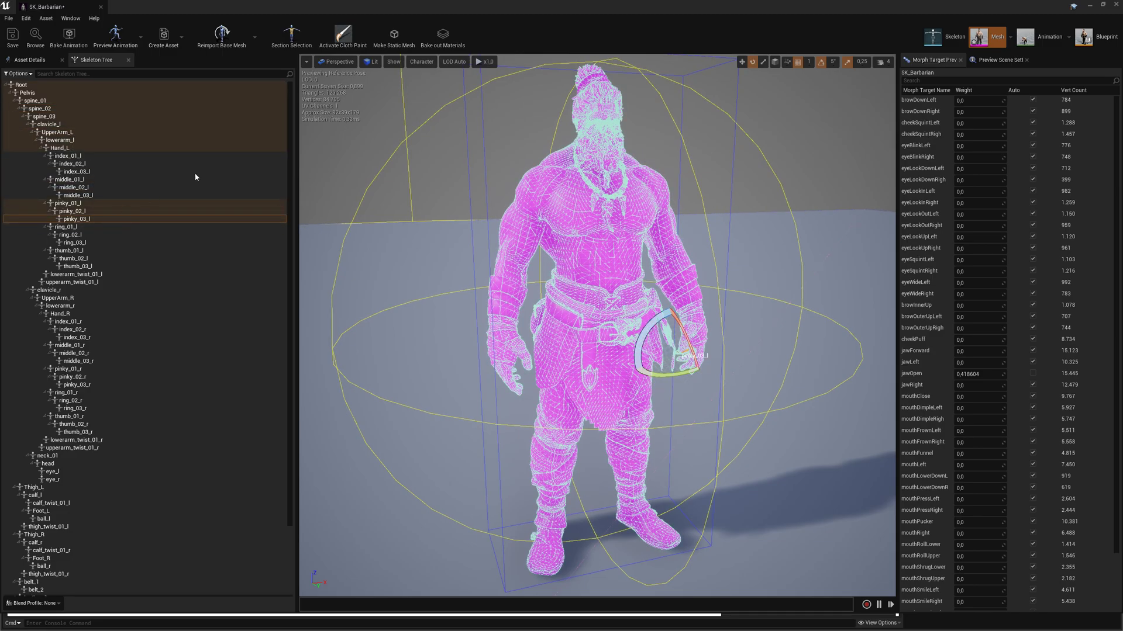
- Set the character's mesh overlay drawing back to None
{"action": "left_click", "coordinate": [395, 63]}
{"action": "left_click", "coordinate": [421, 61]}
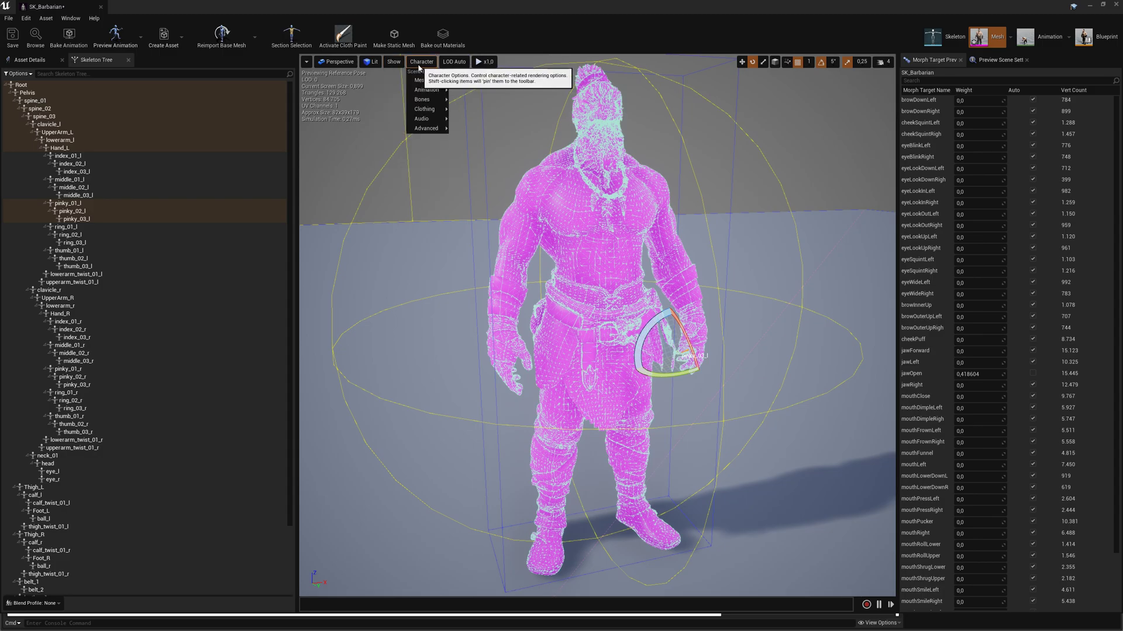
{"action": "mouse_move", "coordinate": [426, 81]}
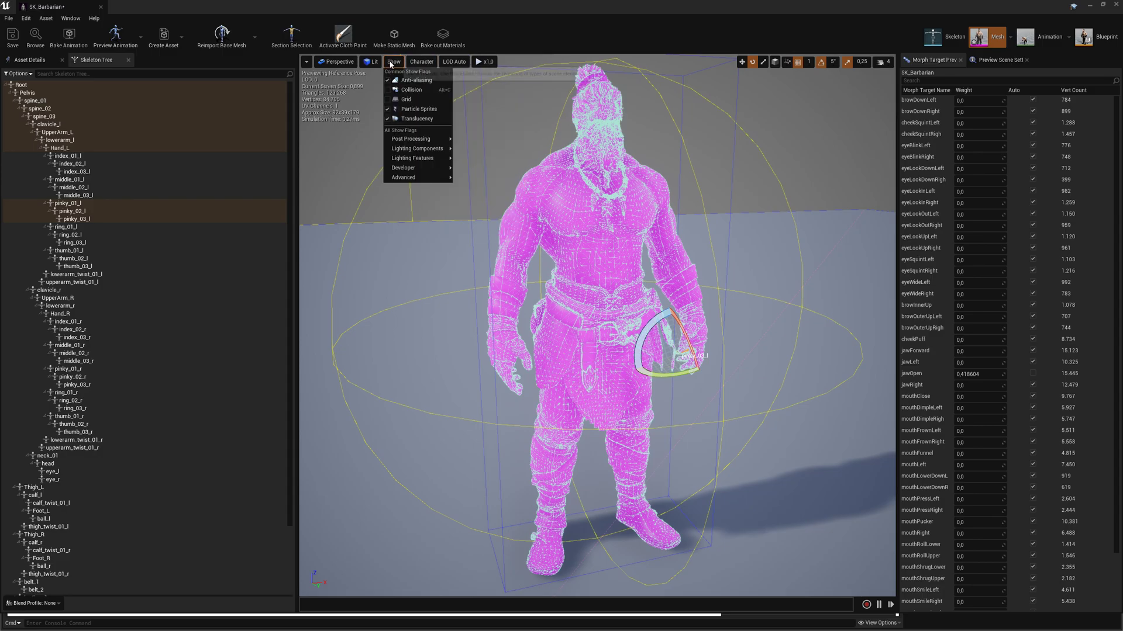
{"action": "left_click", "coordinate": [368, 61]}
{"action": "left_click", "coordinate": [394, 61]}
{"action": "left_click", "coordinate": [421, 61]}
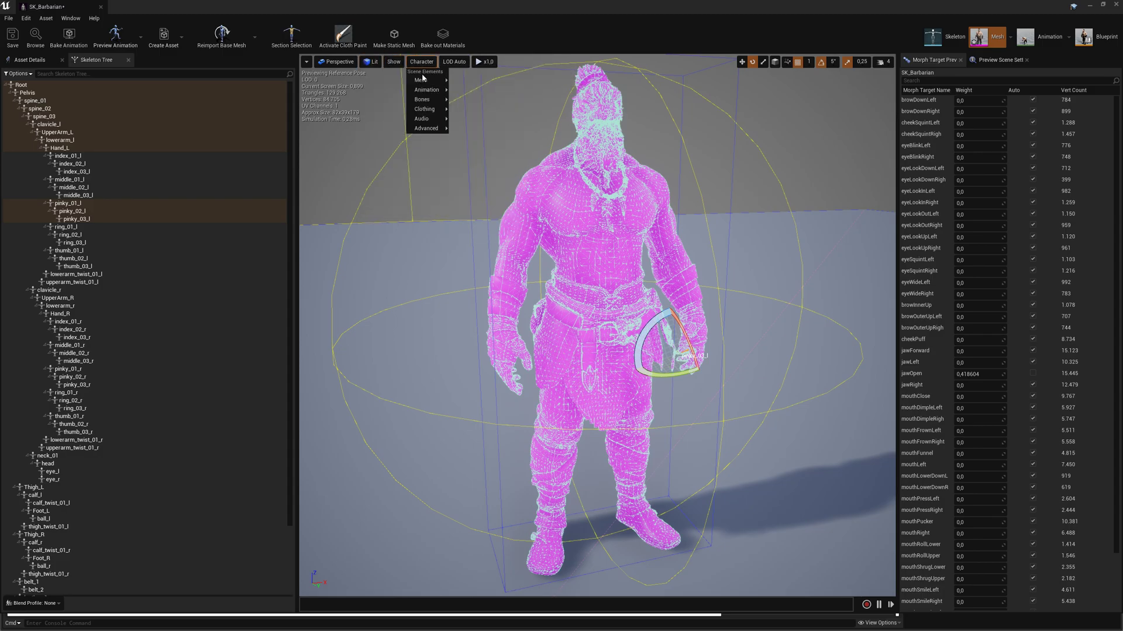
{"action": "mouse_move", "coordinate": [427, 80]}
{"action": "left_click", "coordinate": [475, 214]}
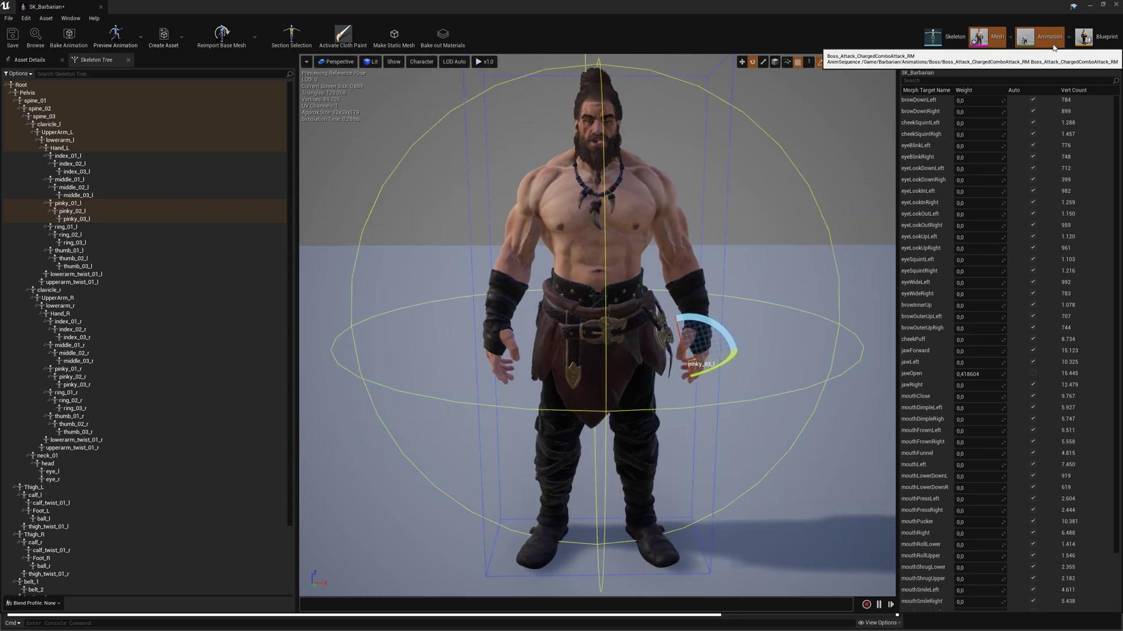
- Examine the material and clothing assignments of the mesh sections in the asset details, and view the character from several angles
{"action": "left_click", "coordinate": [29, 60]}
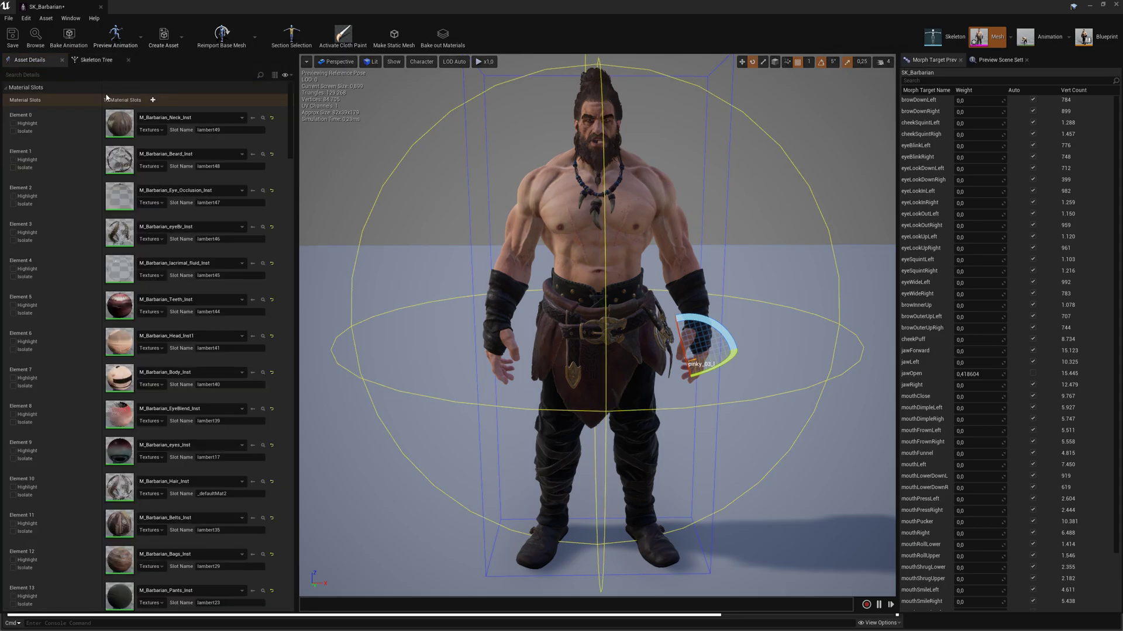
{"action": "left_click_drag", "start_coordinate": [286, 115], "coordinate": [290, 264]}
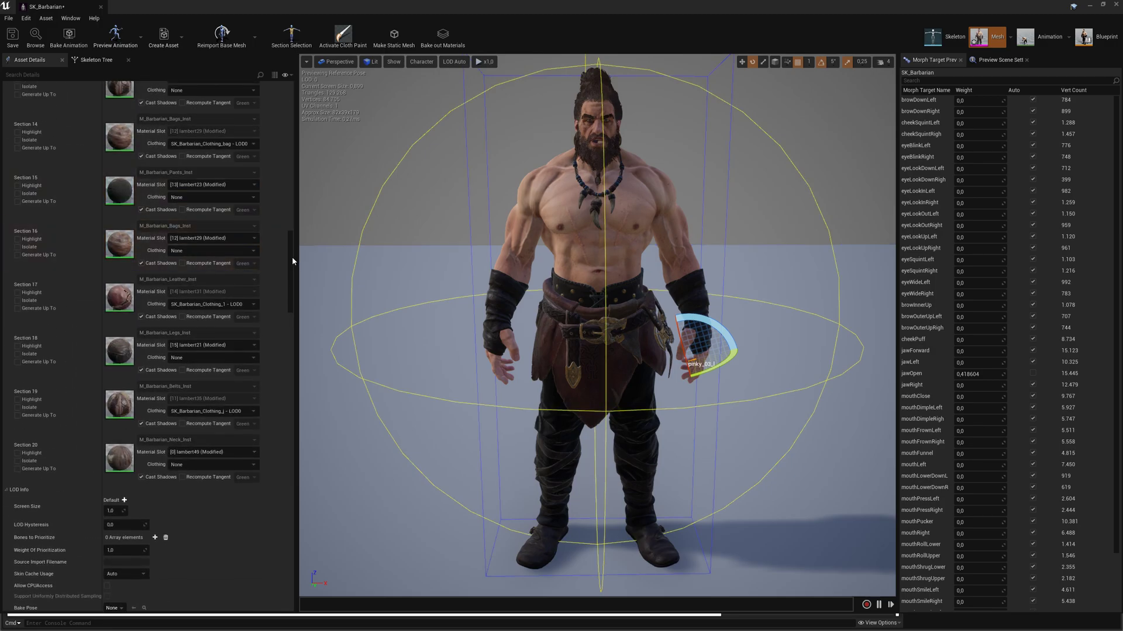
{"action": "left_click", "coordinate": [215, 307]}
{"action": "left_click_drag", "start_coordinate": [290, 279], "coordinate": [292, 229]}
{"action": "left_click_drag", "start_coordinate": [596, 327], "coordinate": [566, 335], "text": "alt"}
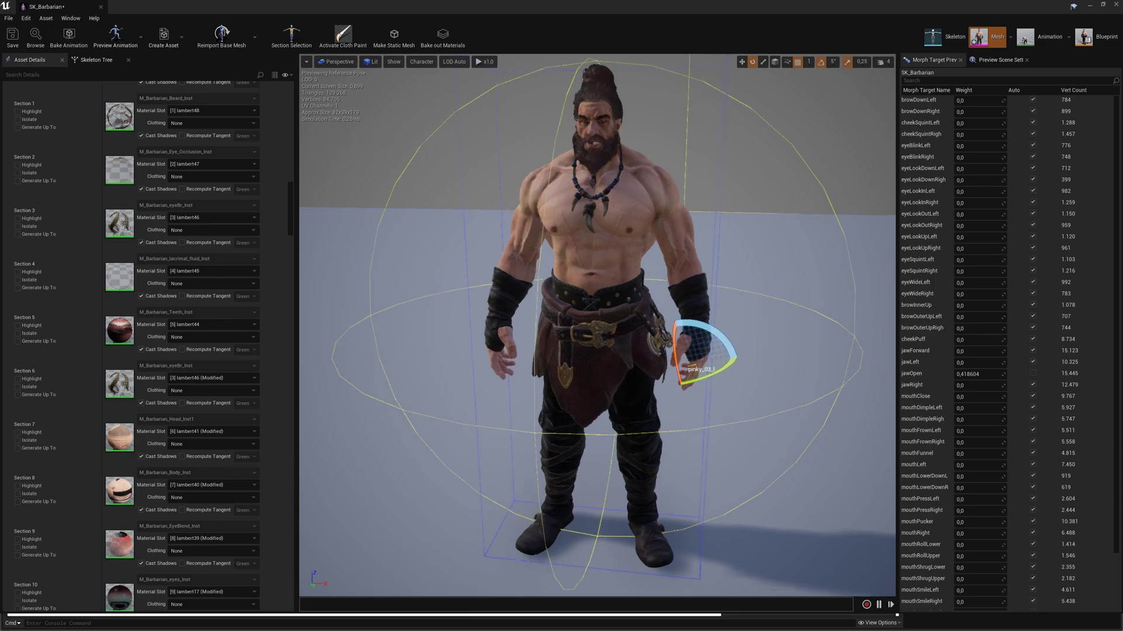
{"action": "left_click_drag", "start_coordinate": [434, 223], "coordinate": [514, 246], "text": "alt"}
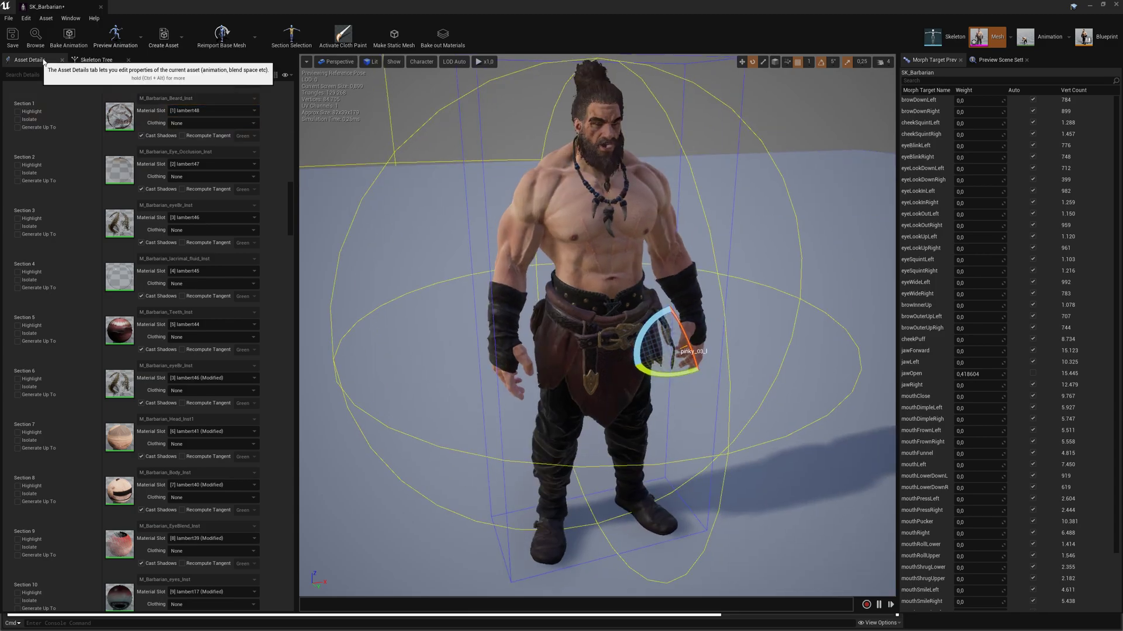
- Open the Boss_Attack_ChargedComboAttack_RM animation and choose the other SK_Barbarian as its preview mesh
{"action": "left_click", "coordinate": [93, 60]}
{"action": "left_click", "coordinate": [38, 61]}
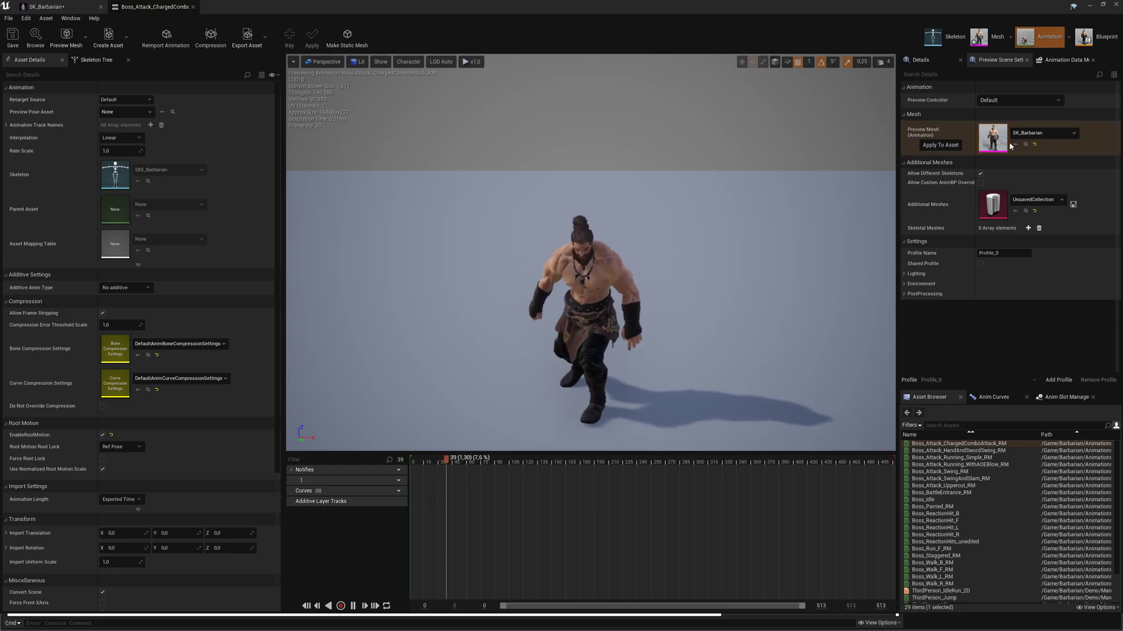
{"action": "left_click", "coordinate": [1029, 134]}
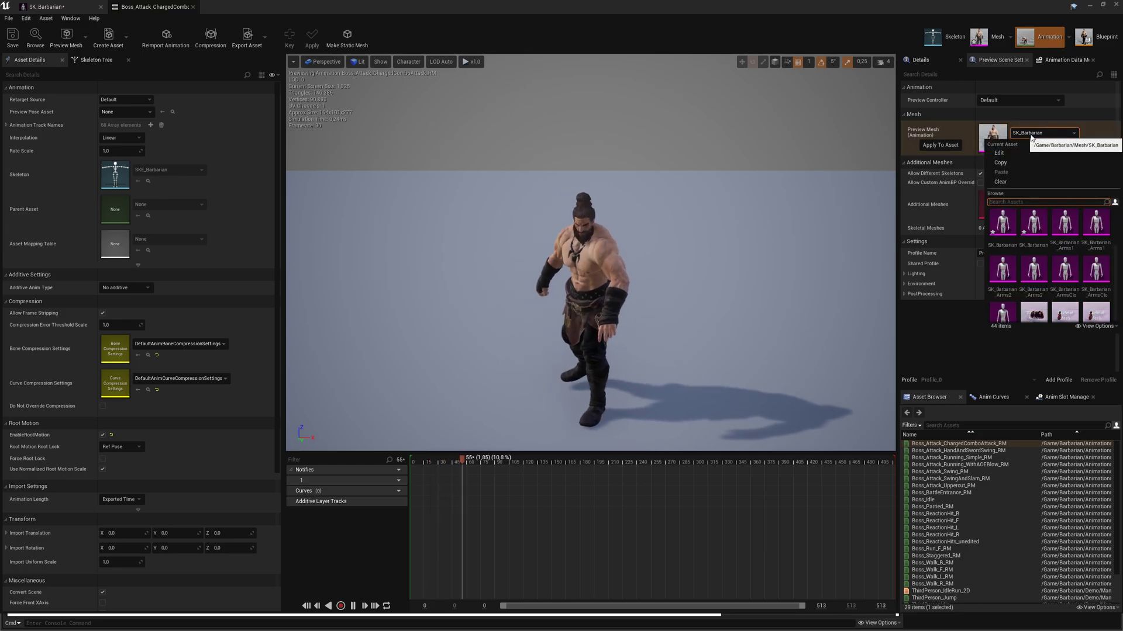
{"action": "left_click", "coordinate": [1023, 225]}
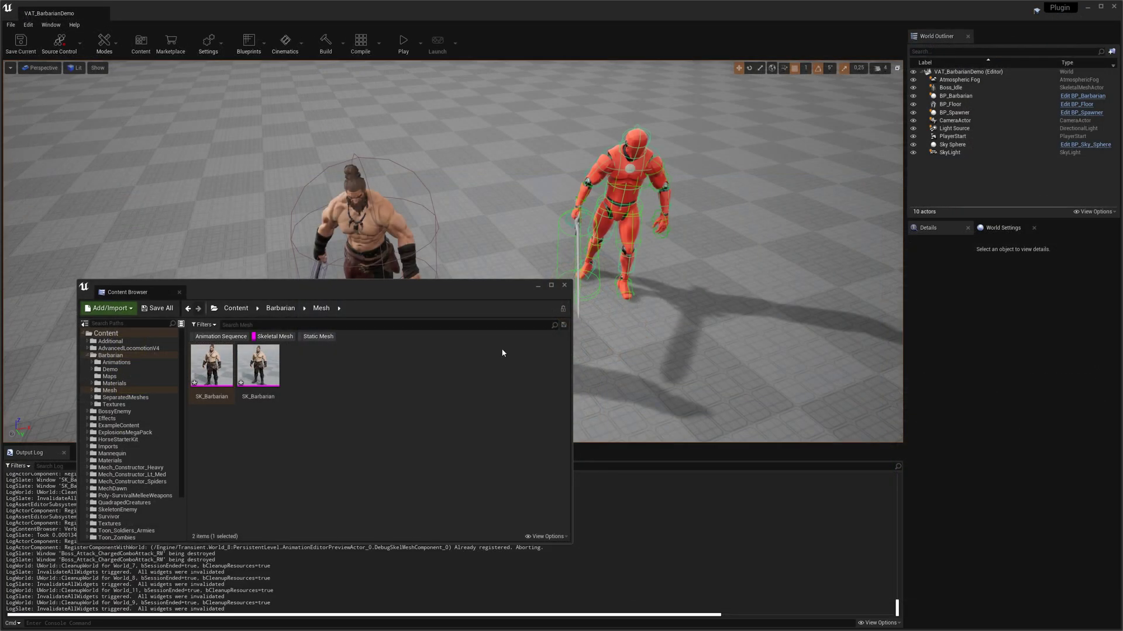
- Reopen the optimized SK_Barbarian, watch the Boss_Attack_ChargedComboAttack_RM animation play on it, and return to the mesh editor
{"action": "double_click", "coordinate": [229, 358]}
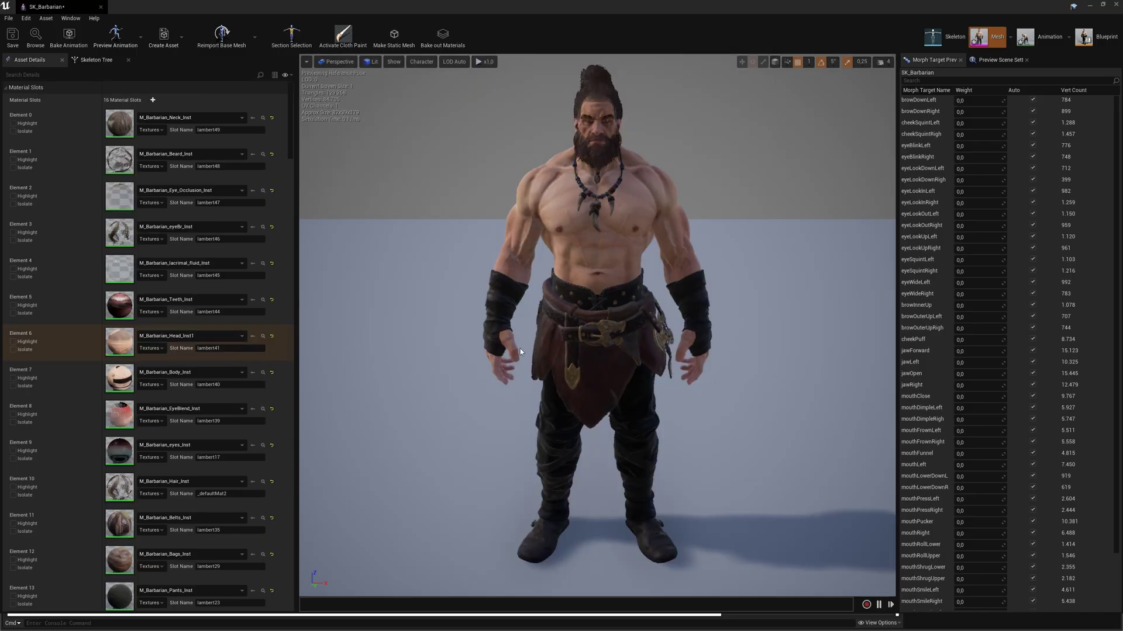
{"action": "left_click", "coordinate": [1043, 41]}
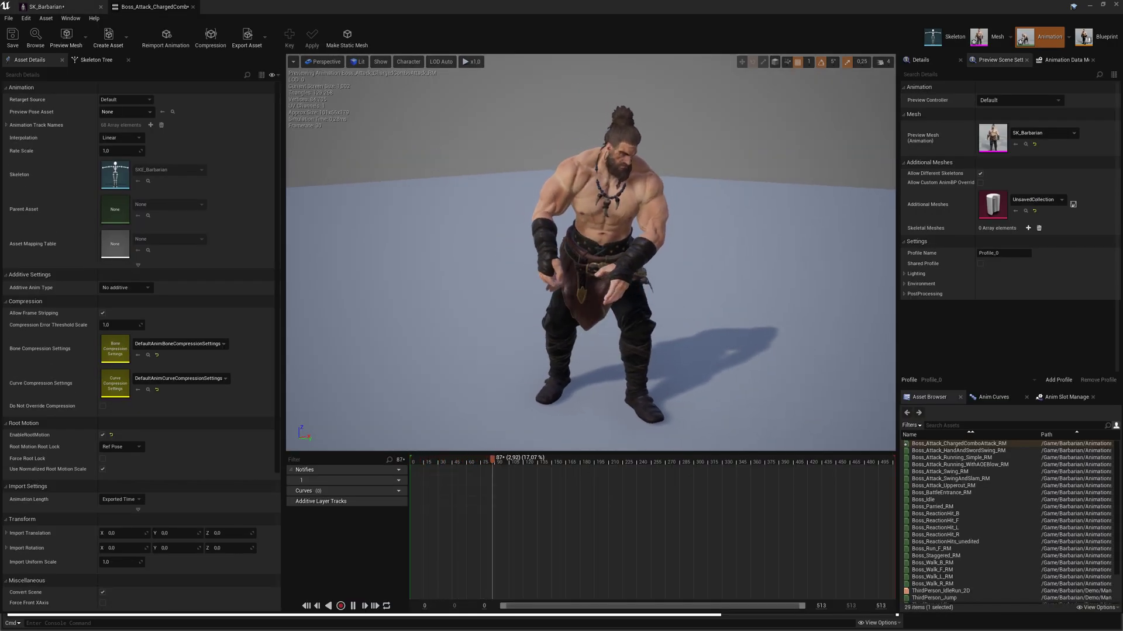
{"action": "mouse_move", "coordinate": [495, 273]}
{"action": "left_mouse_down", "text": "alt"}
{"action": "mouse_move", "coordinate": [442, 272]}
{"action": "mouse_move", "coordinate": [493, 275]}
{"action": "mouse_move", "coordinate": [497, 257]}
{"action": "mouse_move", "coordinate": [476, 276]}
{"action": "left_mouse_up", "text": "alt"}
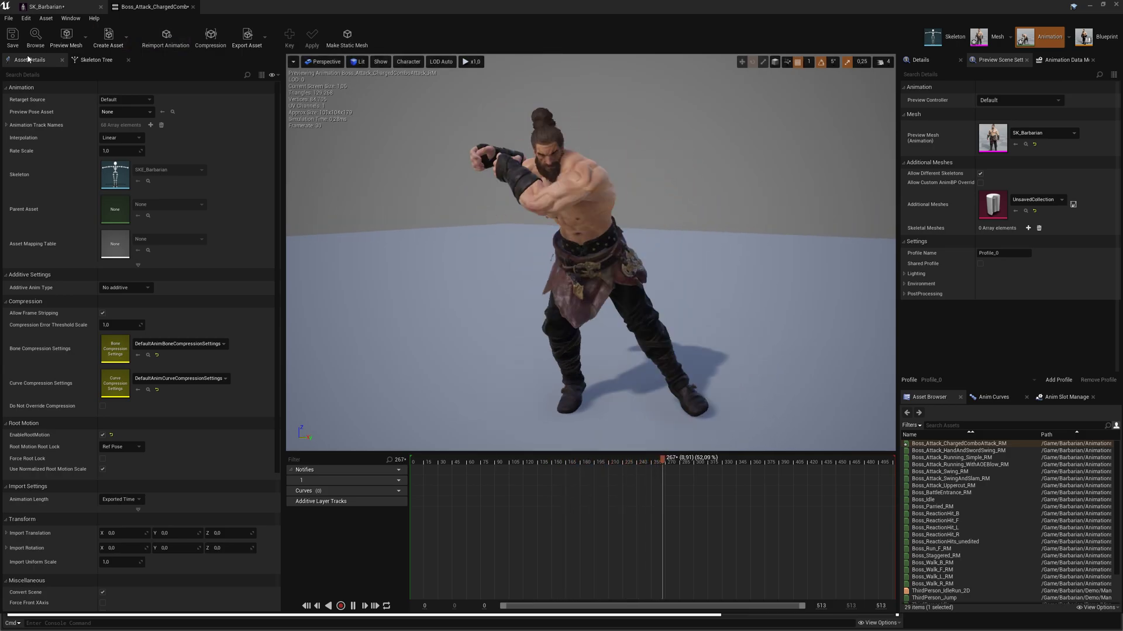
{"action": "left_click", "coordinate": [44, 6]}
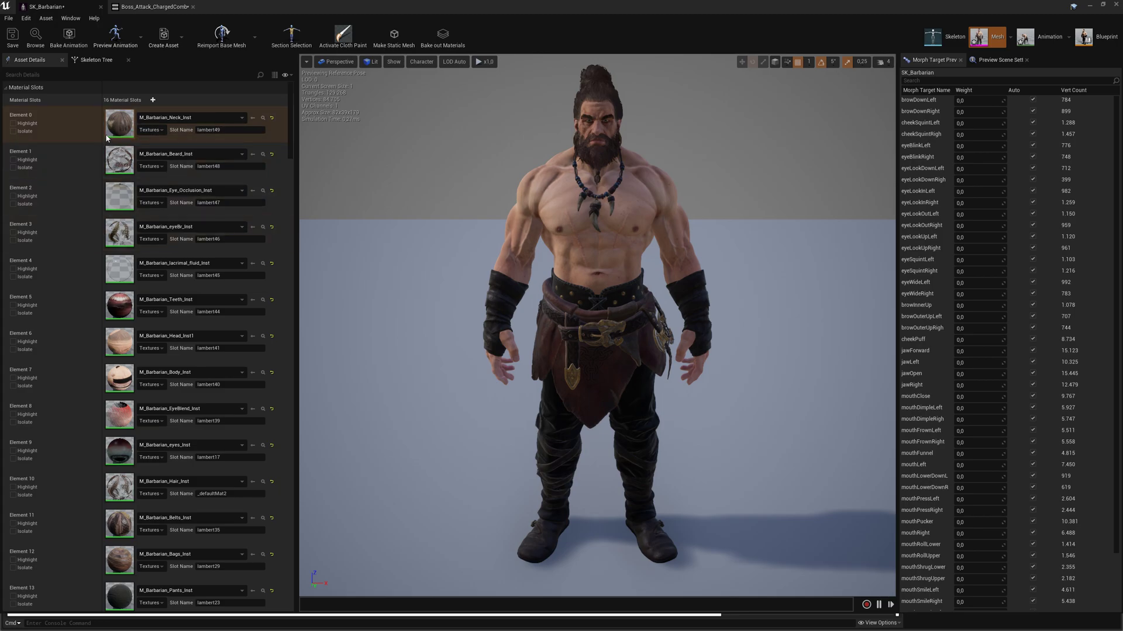